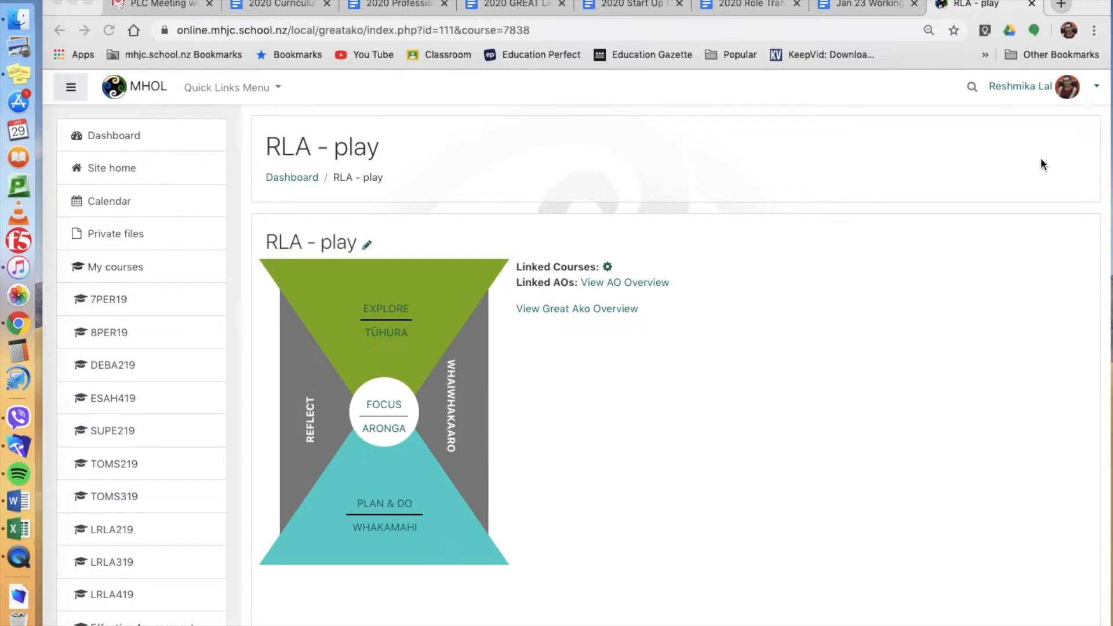
Open the plan's linked courses and select 10W2 Science, Mathematics, Global Studies, English, and PE and Health.
left_click(607, 267)
left_click(607, 267)
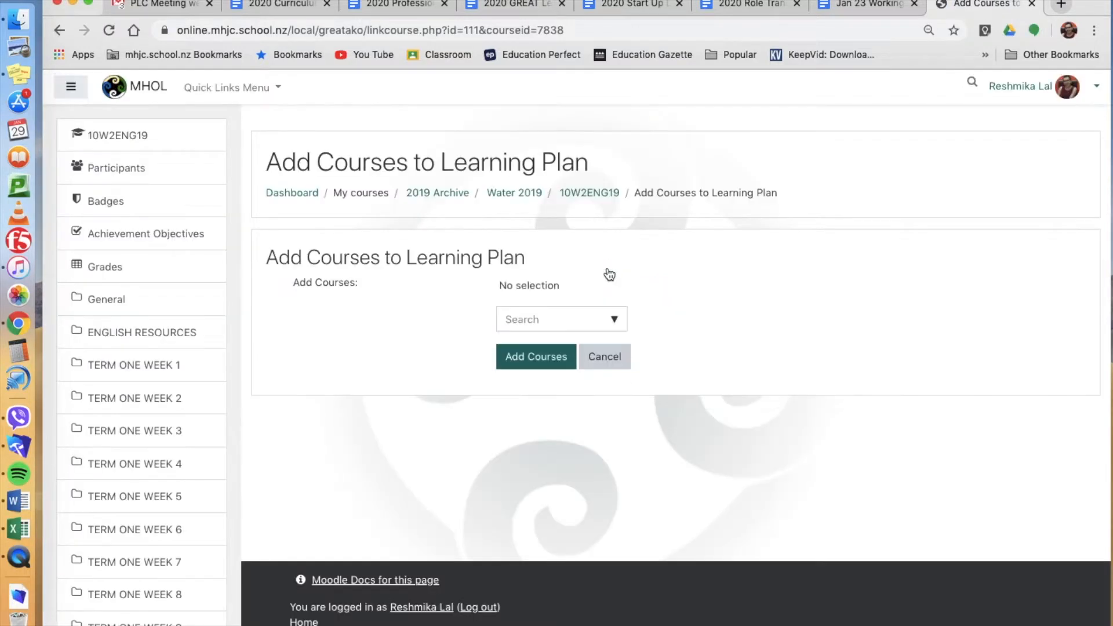
left_click(512, 318)
type("10w2")
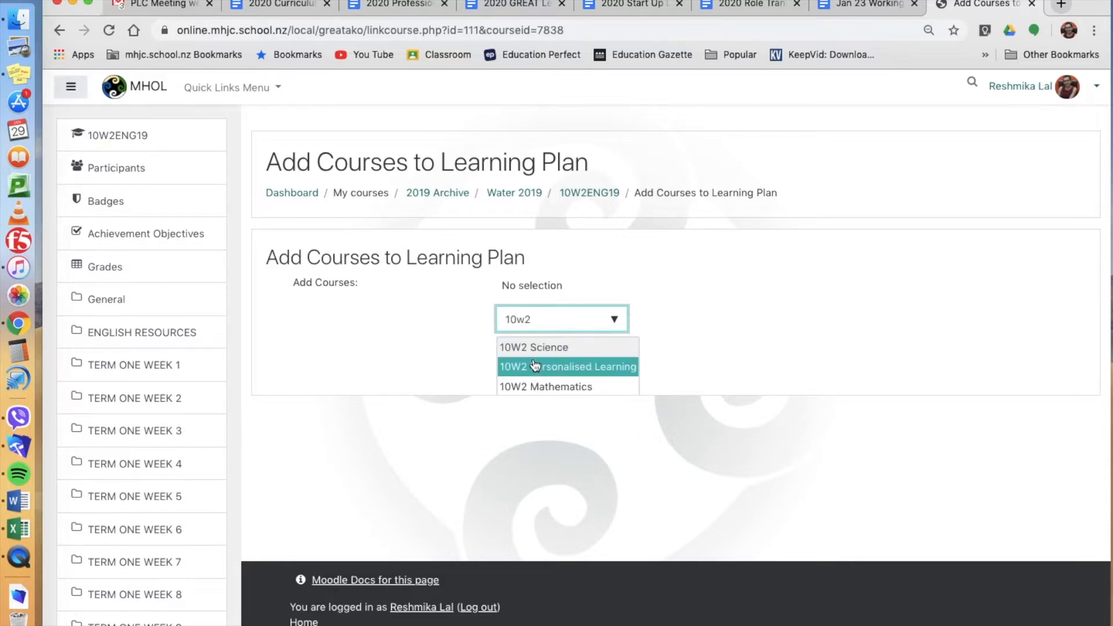
left_click(534, 349)
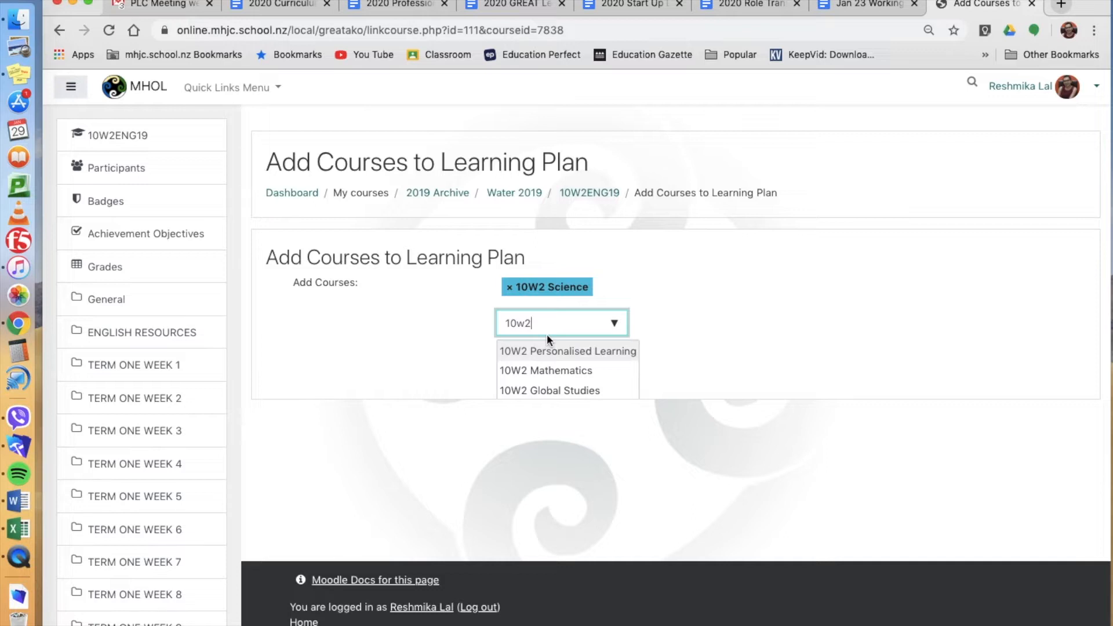
left_click(543, 372)
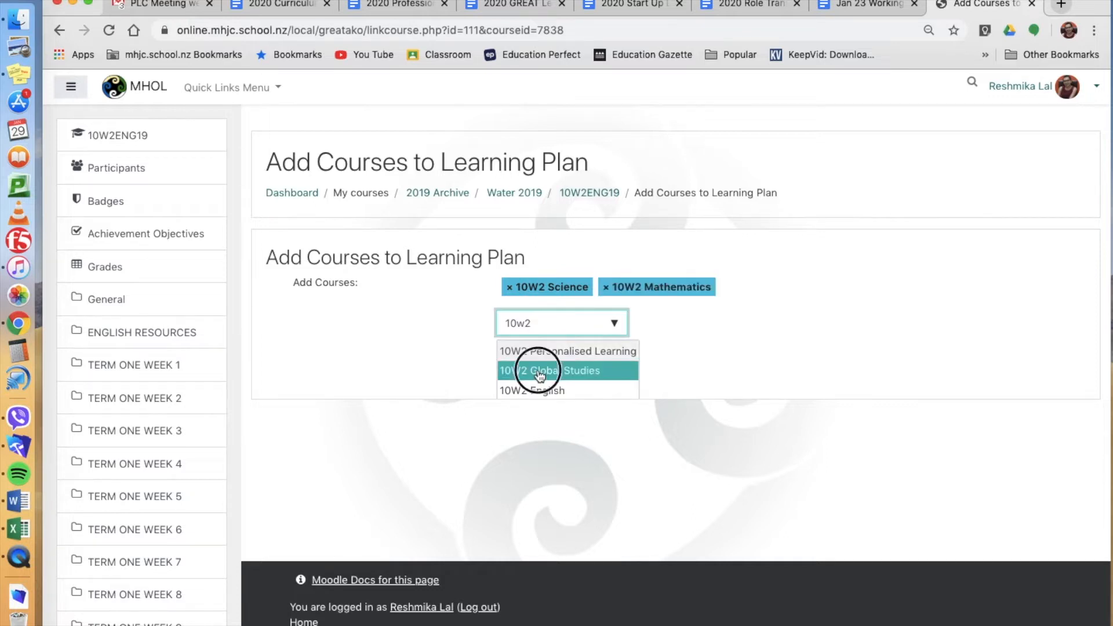
left_click(543, 374)
left_click(540, 375)
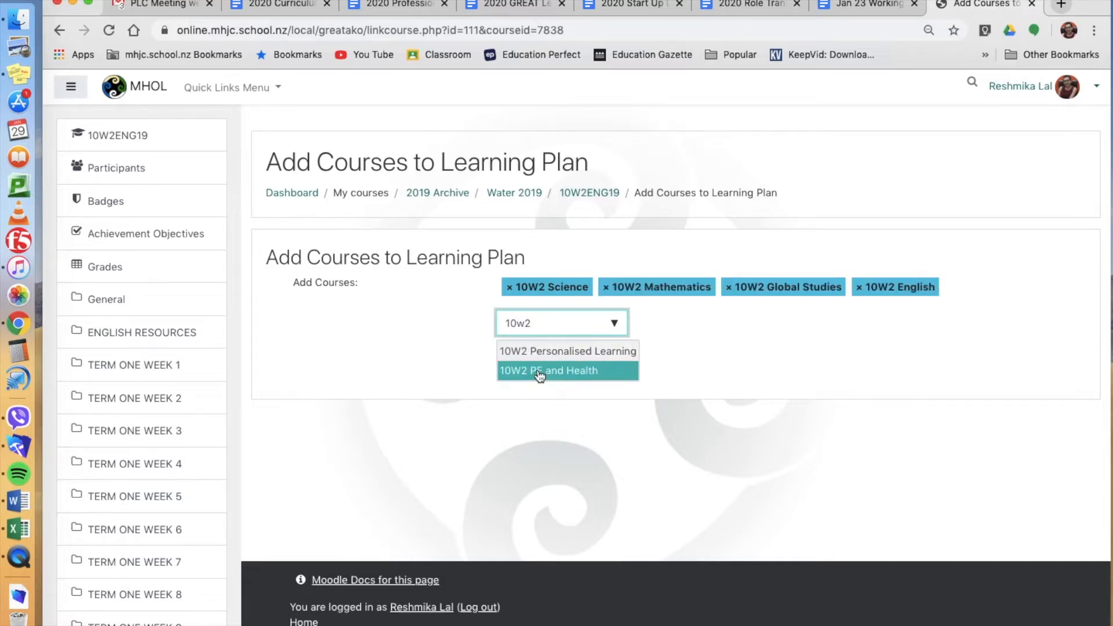
left_click(540, 375)
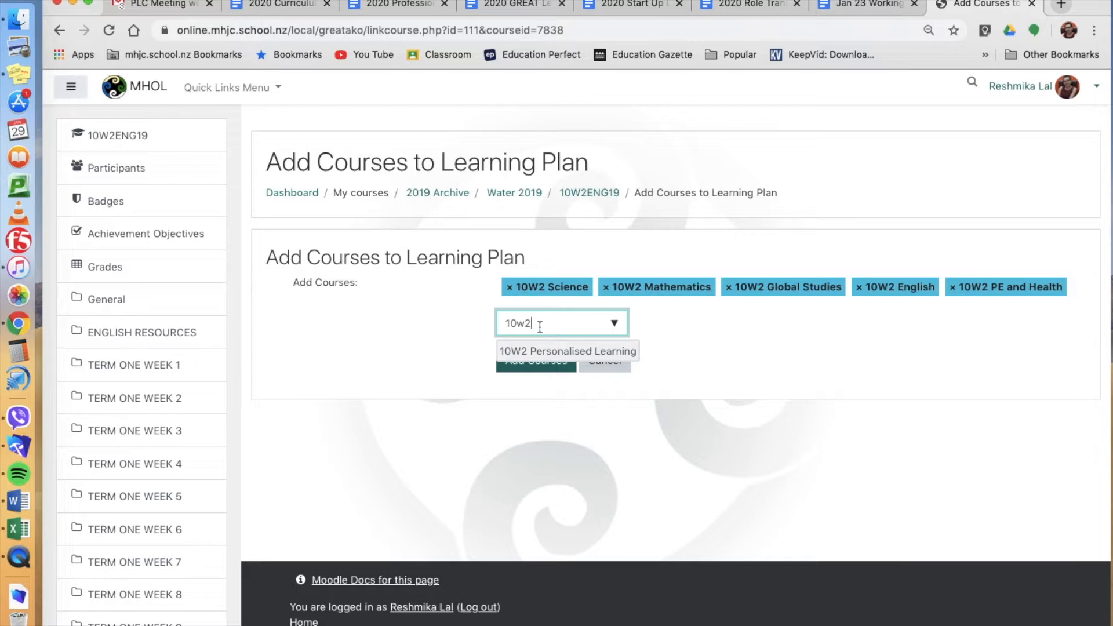
Select 10W1 Global Studies, PE and Health, English, Science and Mathematics as well, and add all selected courses to the learning plan.
key("BackSpace")
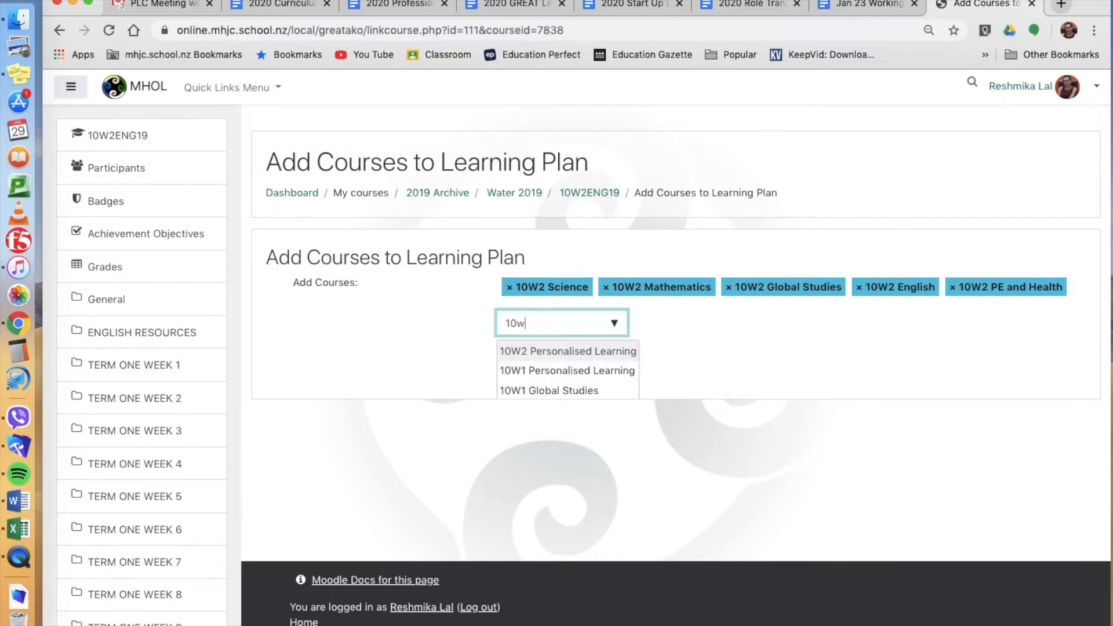
type("1")
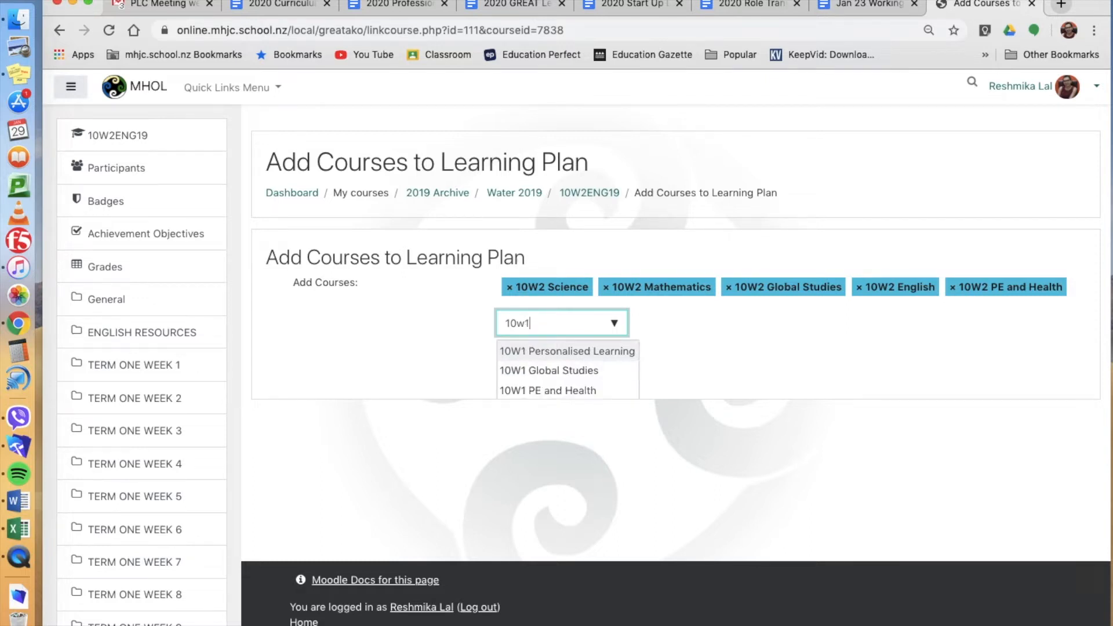
left_click(542, 374)
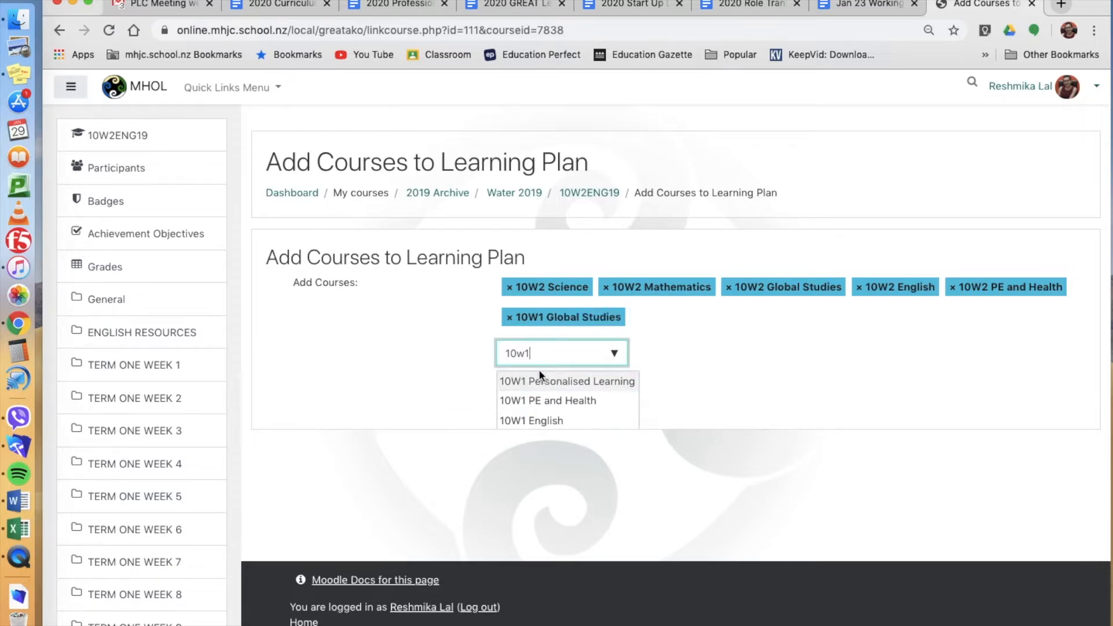
left_click(537, 402)
left_click(537, 402)
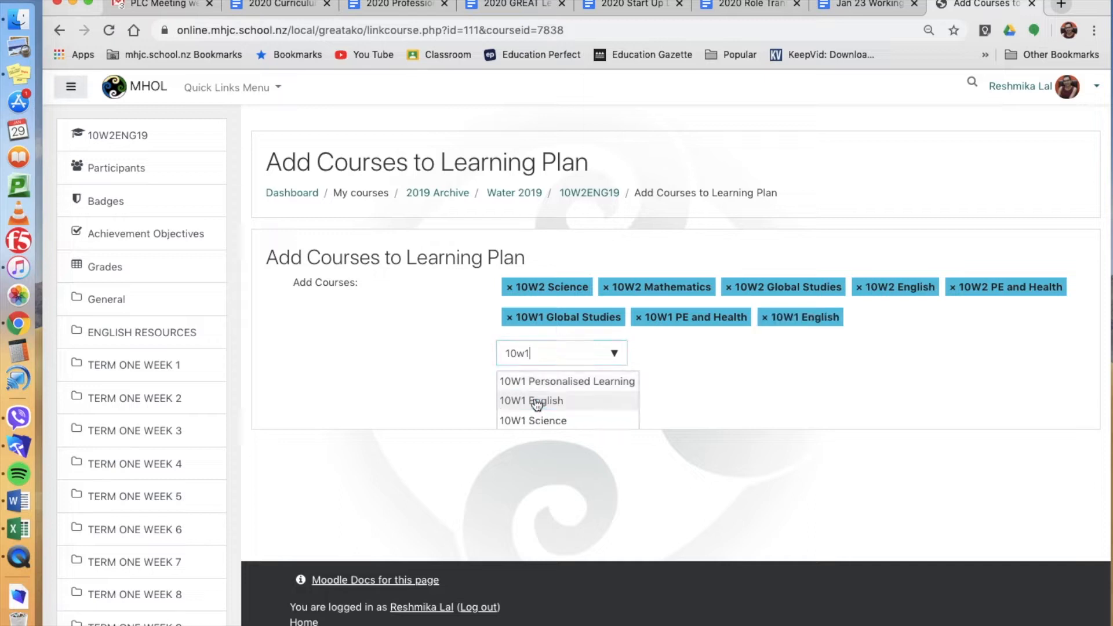
left_click(537, 402)
left_click(534, 401)
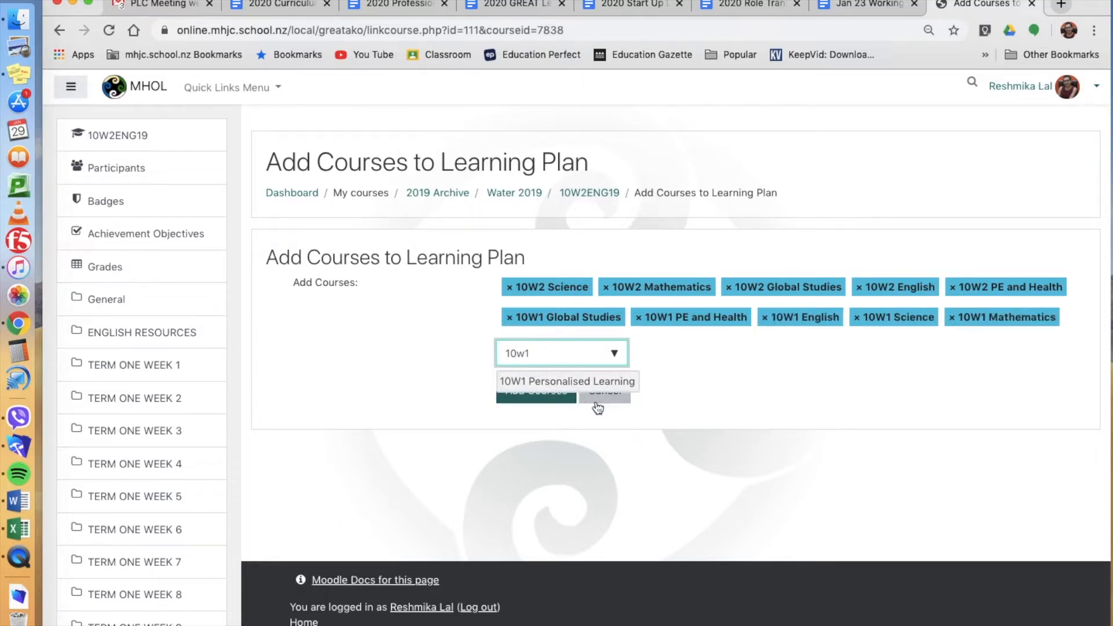
left_click(510, 402)
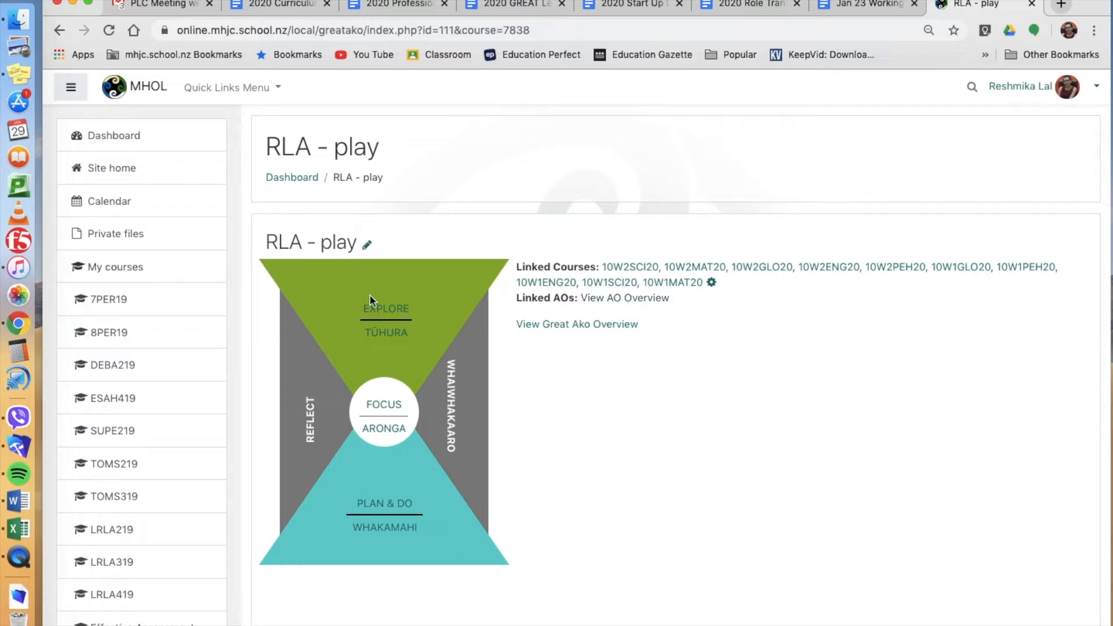
Open the plan's EXPLORE / TŪHURA section and copy it to the 10W1 English course, accepting replacement of that course's section contents.
left_click(378, 314)
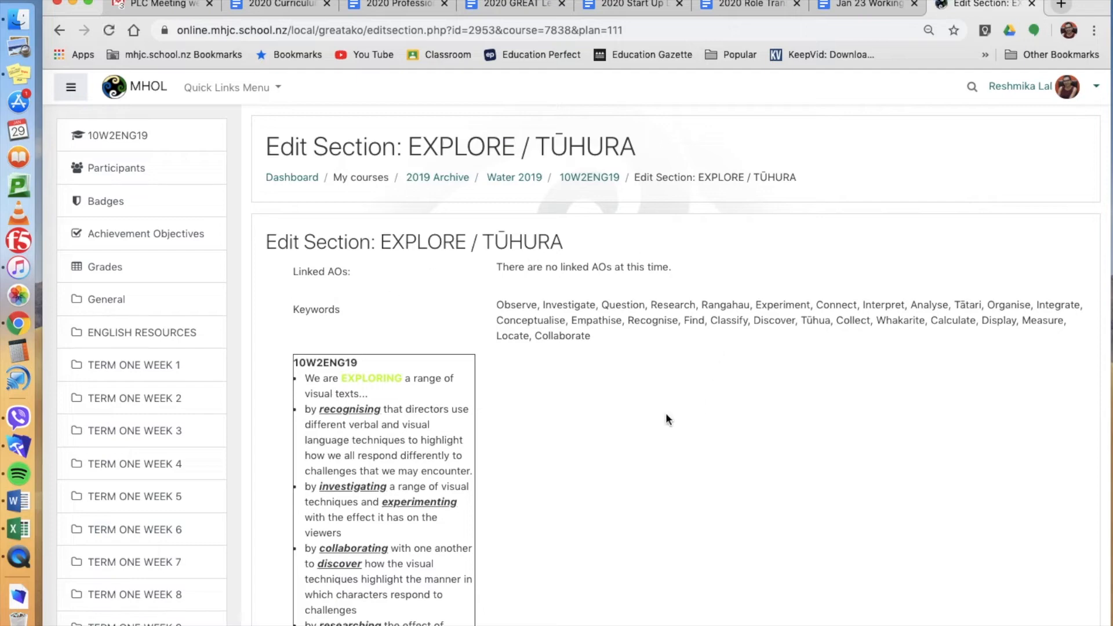
scroll(665, 413, "down", 10)
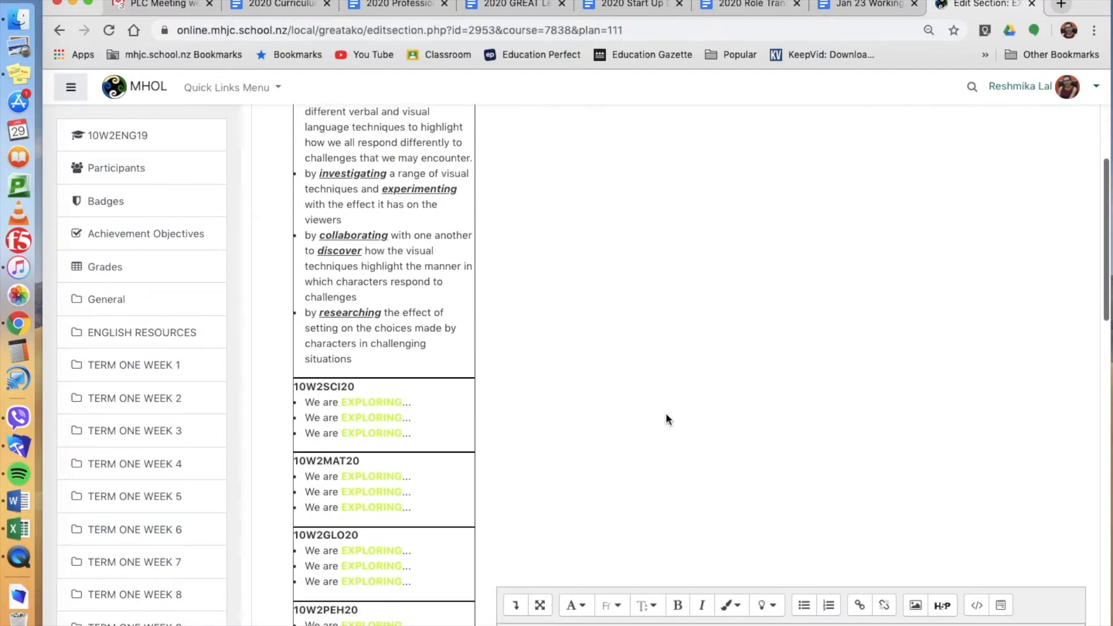
scroll(666, 413, "down", 3)
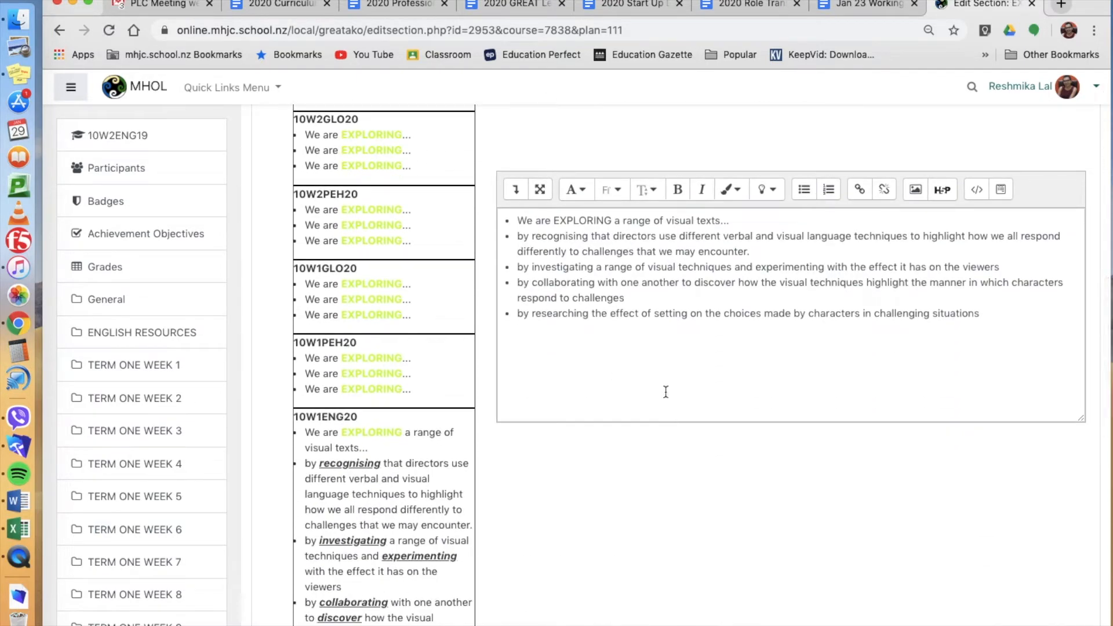
scroll(642, 335, "down", 2)
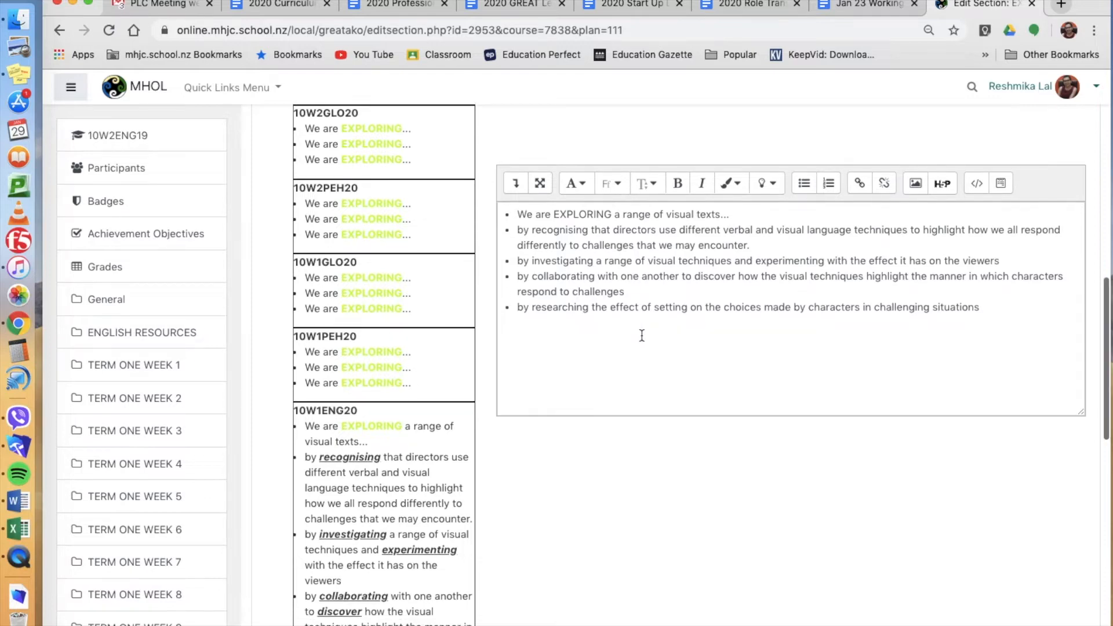
scroll(642, 336, "down", 10)
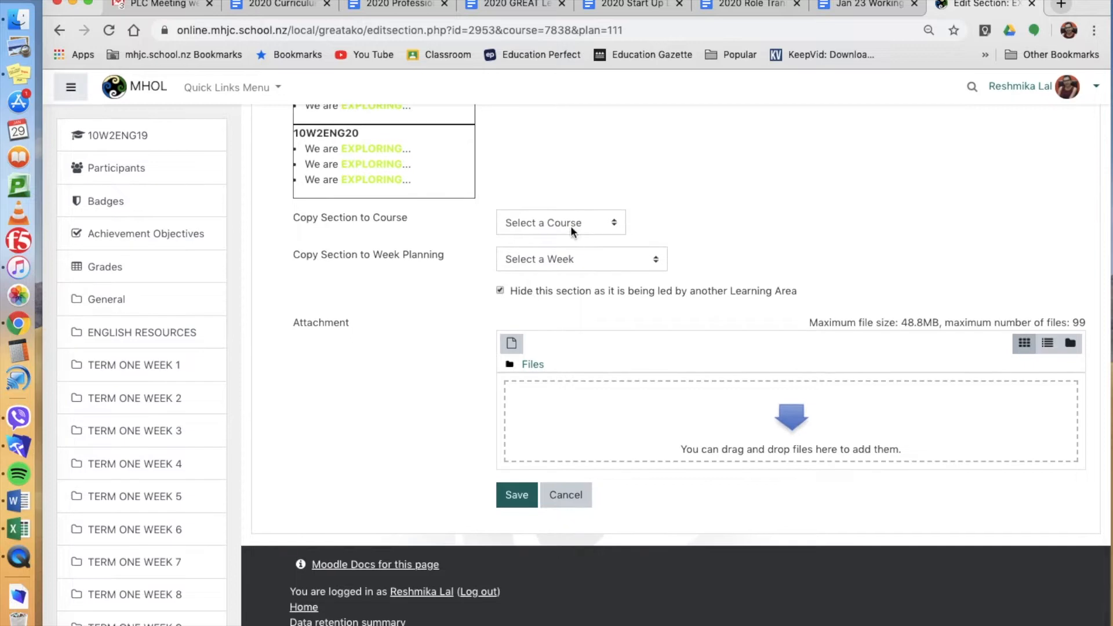
left_click(570, 222)
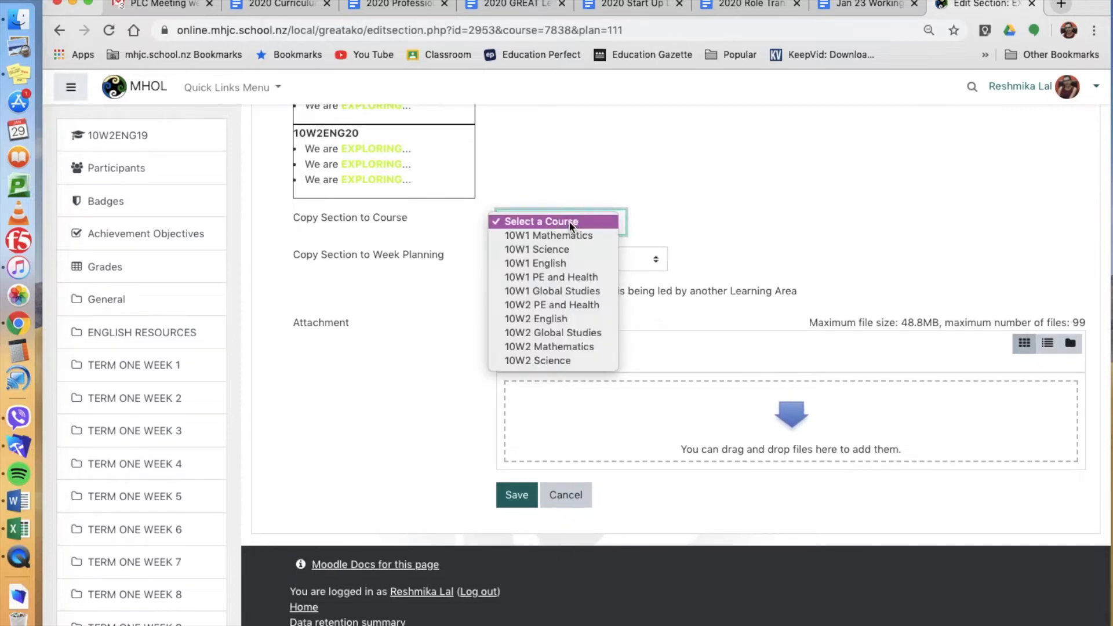
left_click(545, 263)
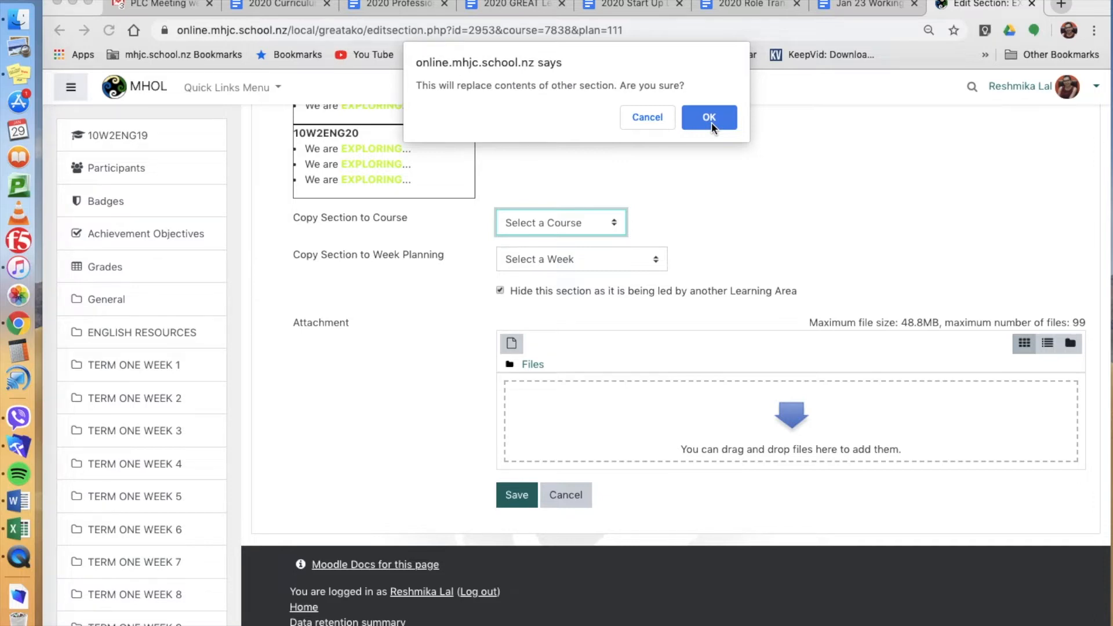
left_click(711, 119)
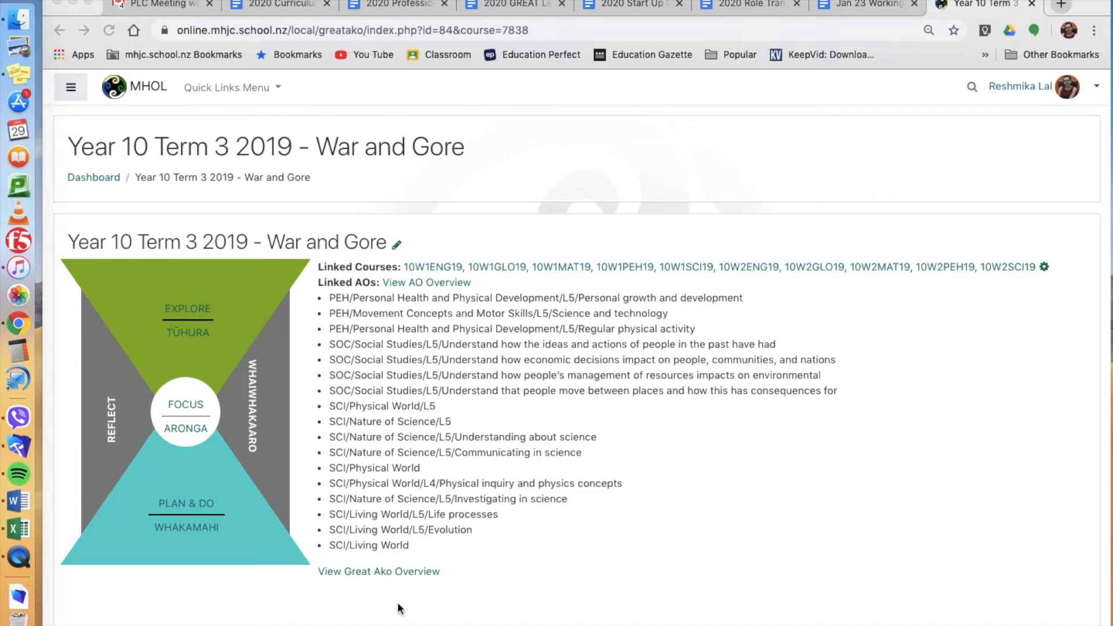
Open the War and Gore plan's Great Ako overview and separate the stacked headings vertically in the order Explore, Focus, Plan & Do, Reflect.
left_click(366, 573)
left_click(366, 573)
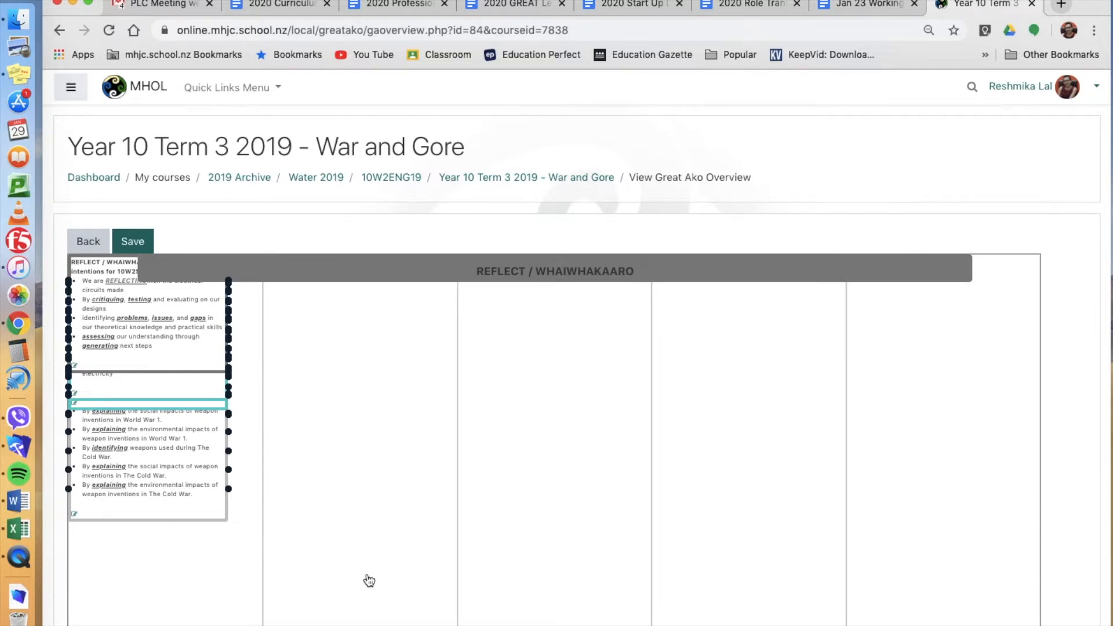
scroll(369, 569, "down", 3)
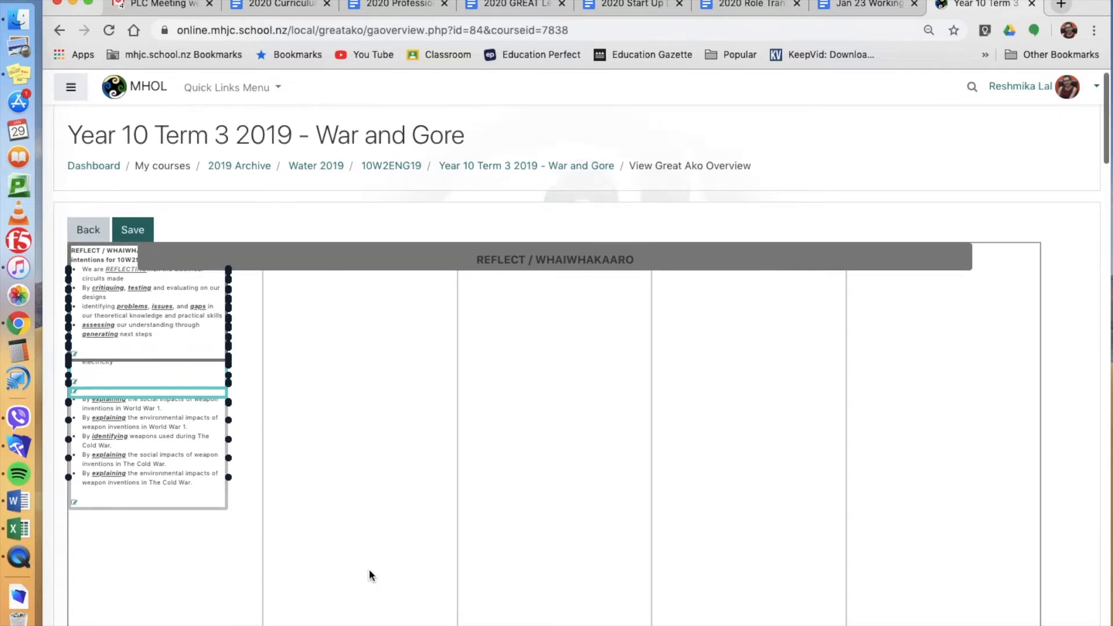
left_click_drag(526, 180, 505, 623)
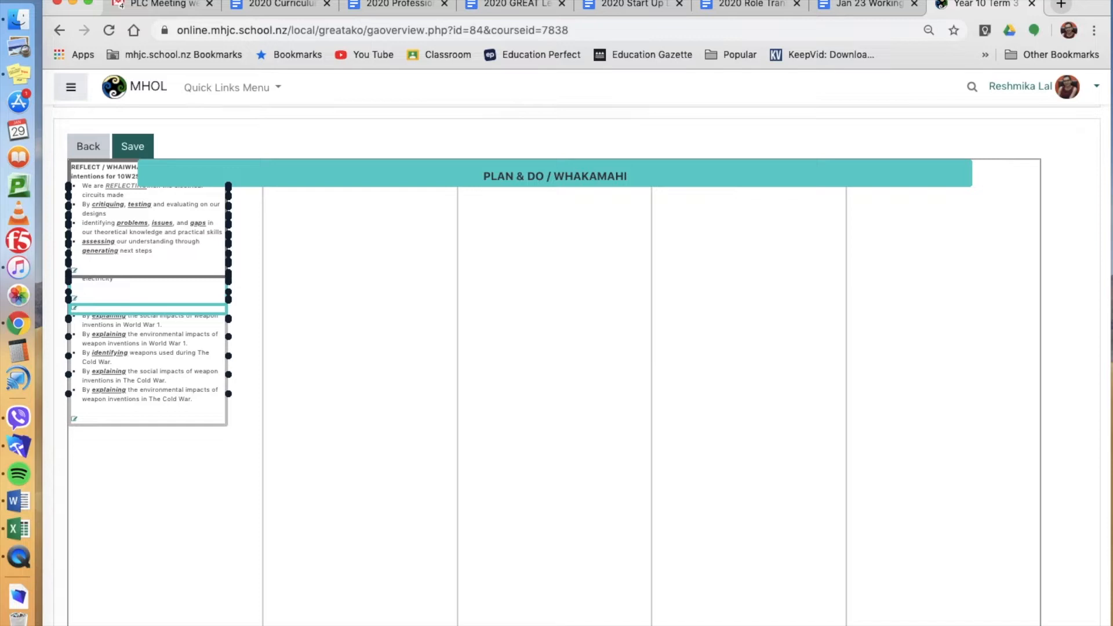
left_click_drag(550, 172, 517, 506)
left_click_drag(557, 181, 568, 384)
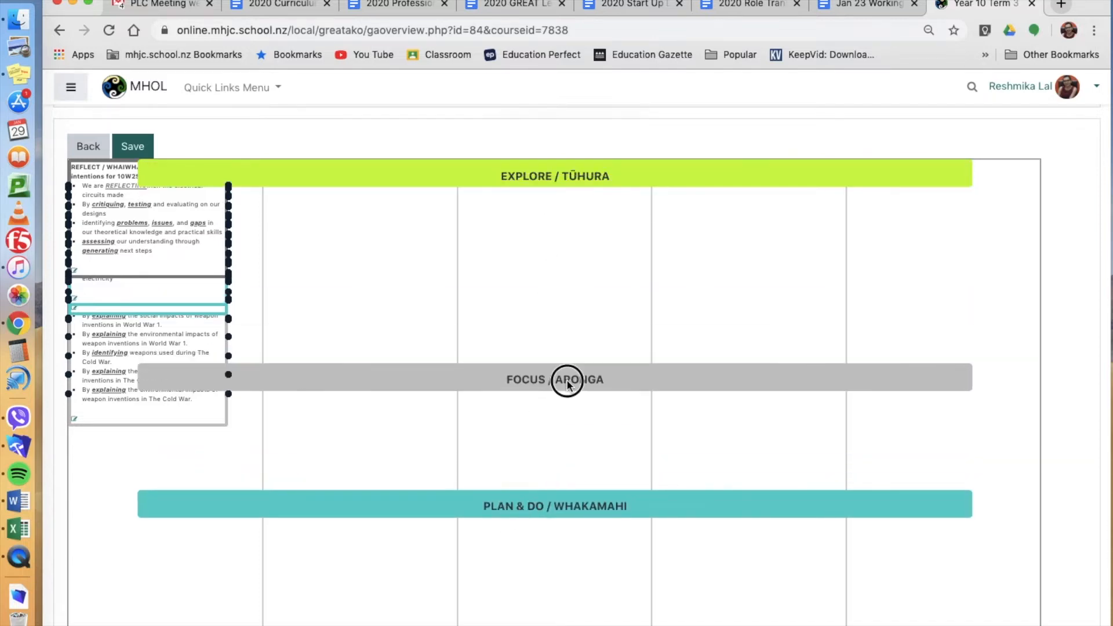
left_click_drag(617, 177, 619, 221)
Widen the gaps between the overview headings by moving Reflect, Plan & Do and Focus further down, keeping Explore near the top of the grid.
scroll(227, 415, "down", 7)
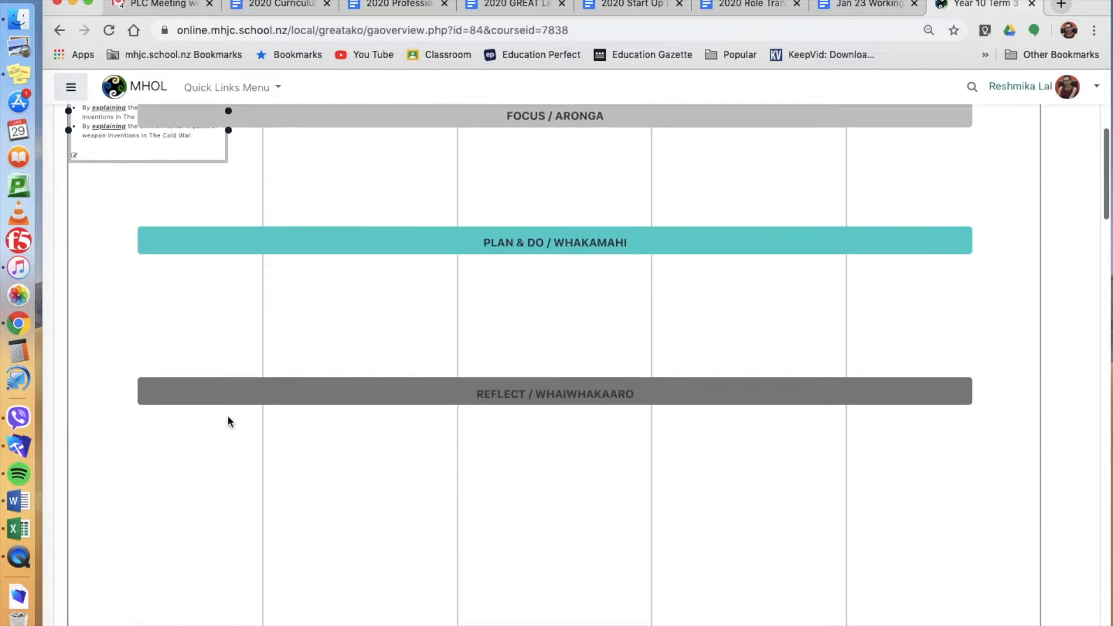
left_click_drag(311, 278, 305, 582)
scroll(367, 368, "up", 3)
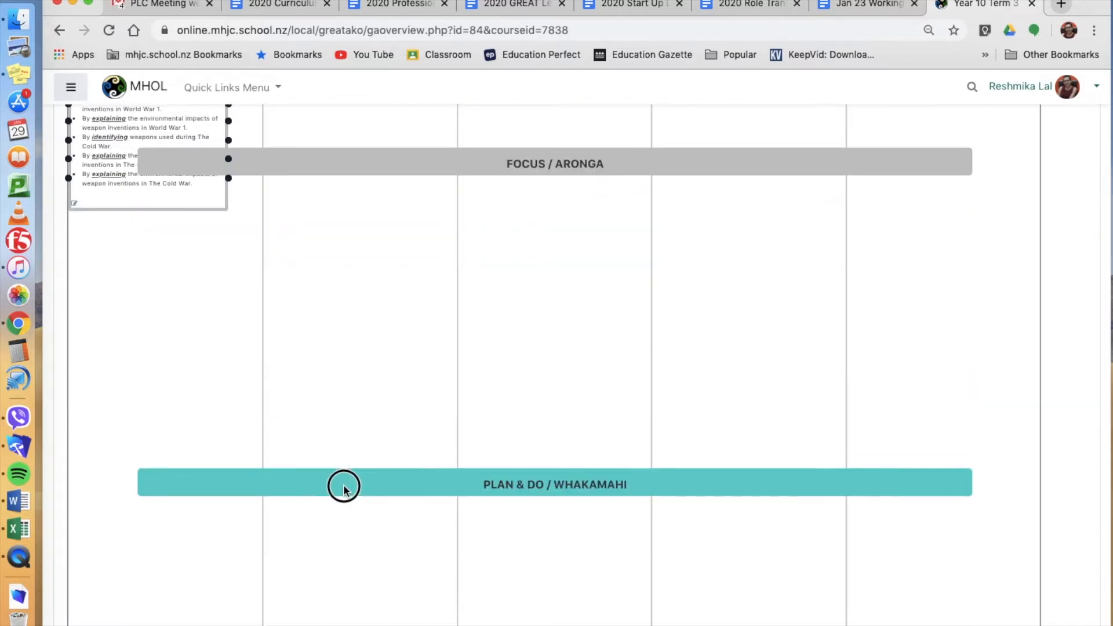
scroll(342, 487, "up", 4)
left_click_drag(400, 367, 393, 464)
left_click_drag(455, 216, 456, 193)
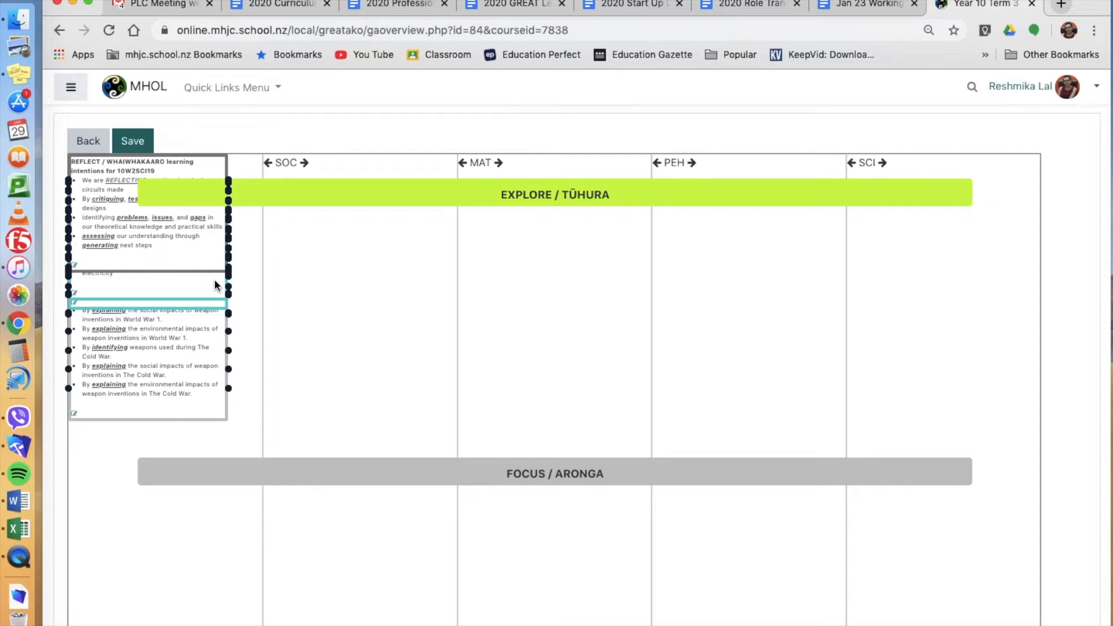
Place the 10W2GLO19 Focus learning intentions in the SOC column under the Focus heading, and shift the Reflect and Plan & Do headings further down.
left_click_drag(132, 368, 133, 613)
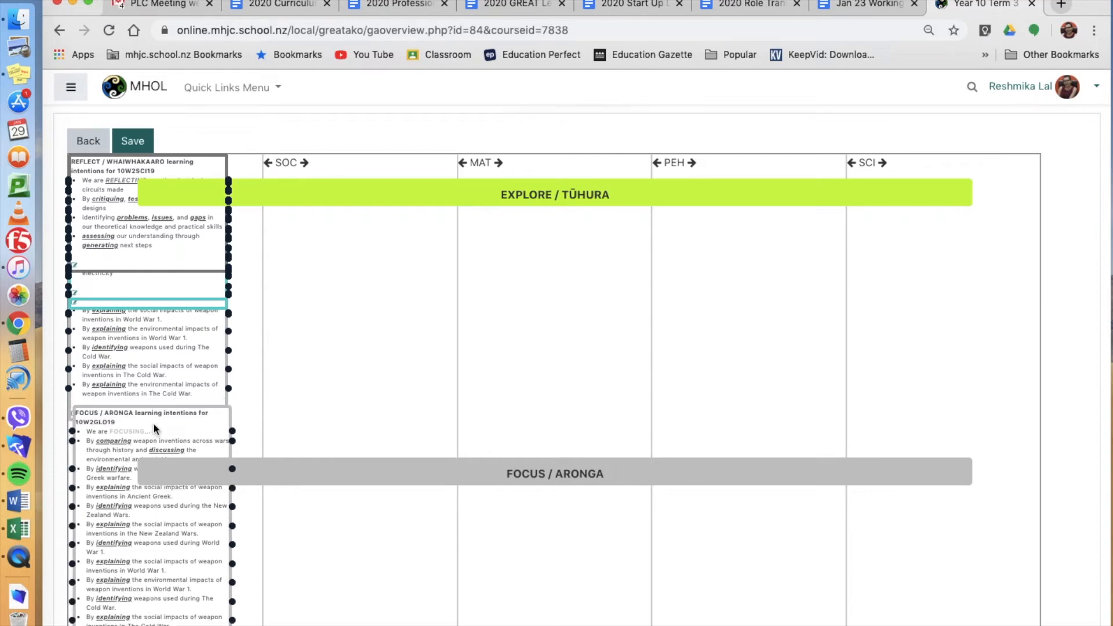
left_click_drag(144, 421, 344, 516)
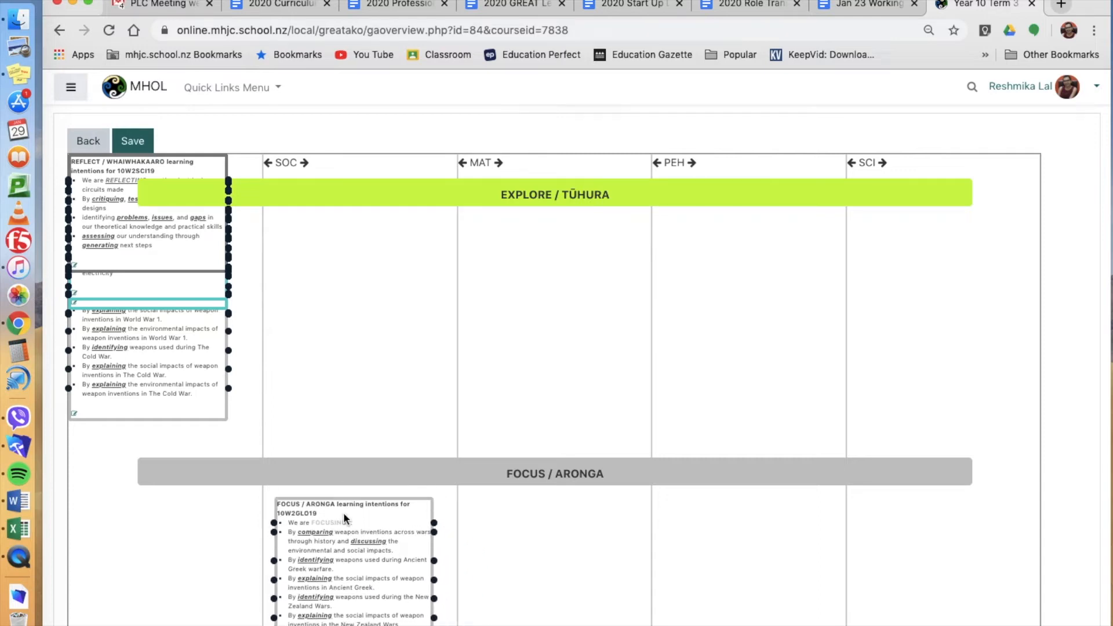
scroll(343, 513, "down", 8)
left_click_drag(363, 455, 357, 625)
left_click_drag(521, 186, 517, 324)
Move the 10W1GLO19 Focus learning intentions into the SOC column and overlap them with the 10W2GLO19 box above the Plan & Do heading.
scroll(535, 257, "up", 8)
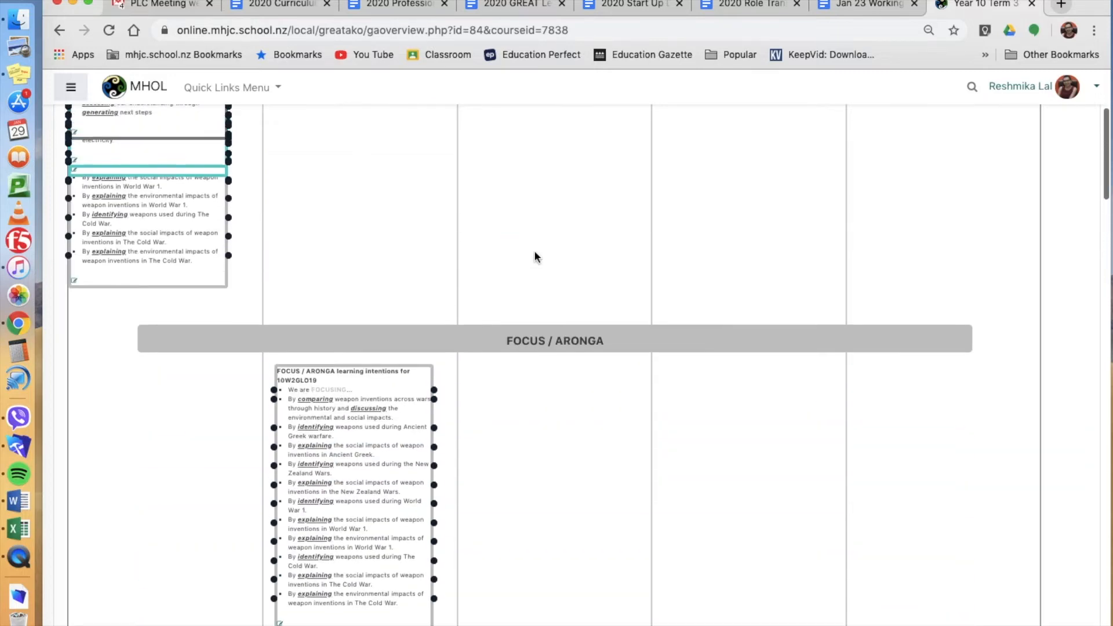
scroll(443, 231, "up", 2)
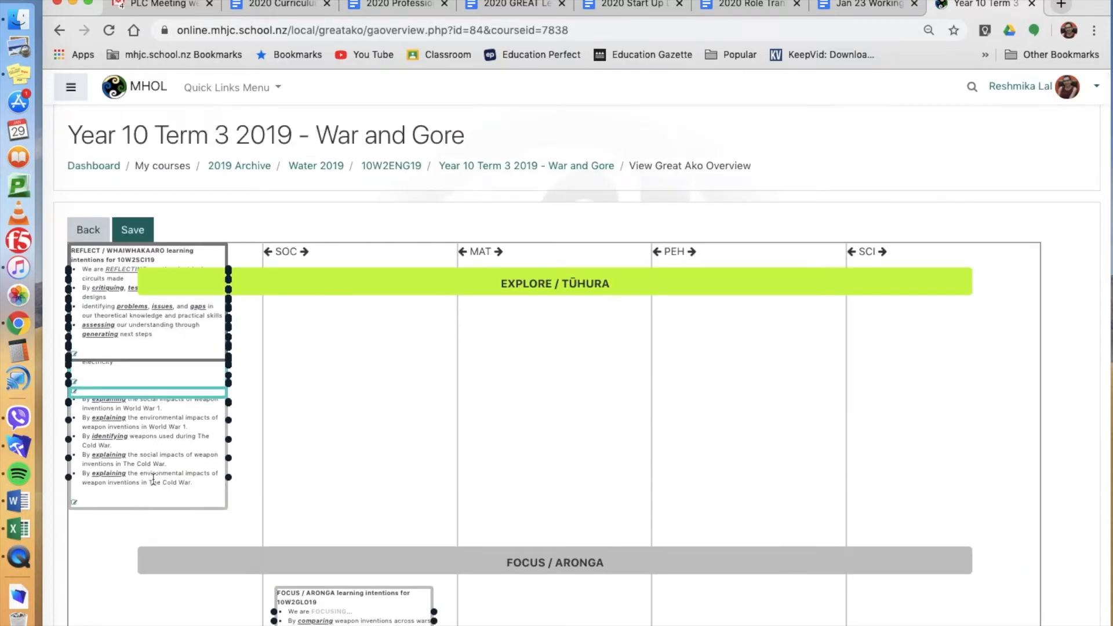
scroll(159, 366, "up", 3)
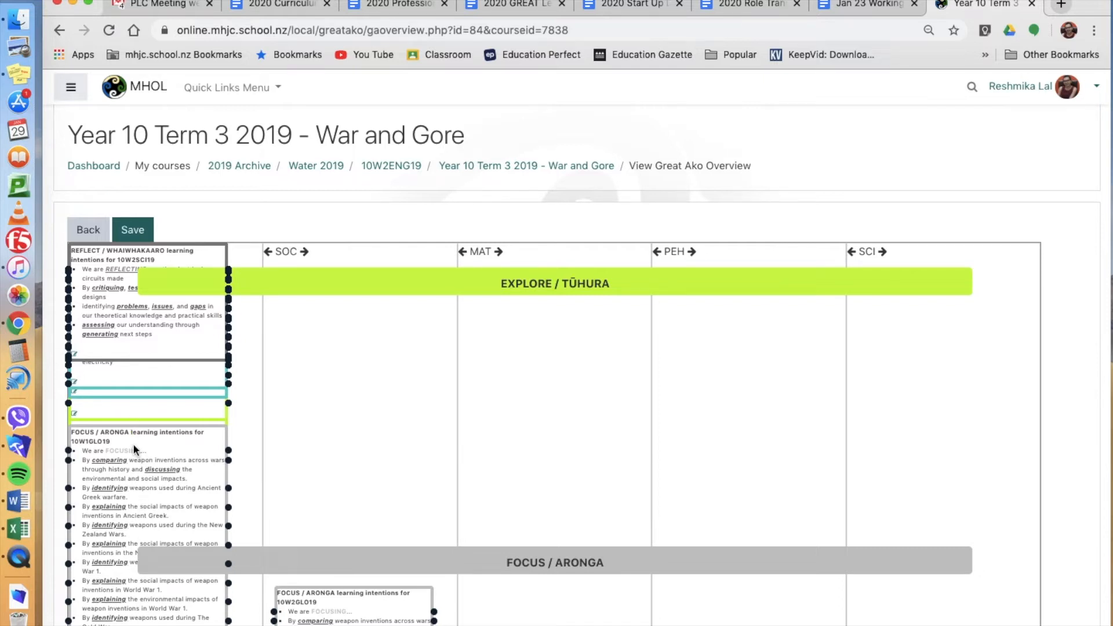
scroll(133, 444, "down", 4)
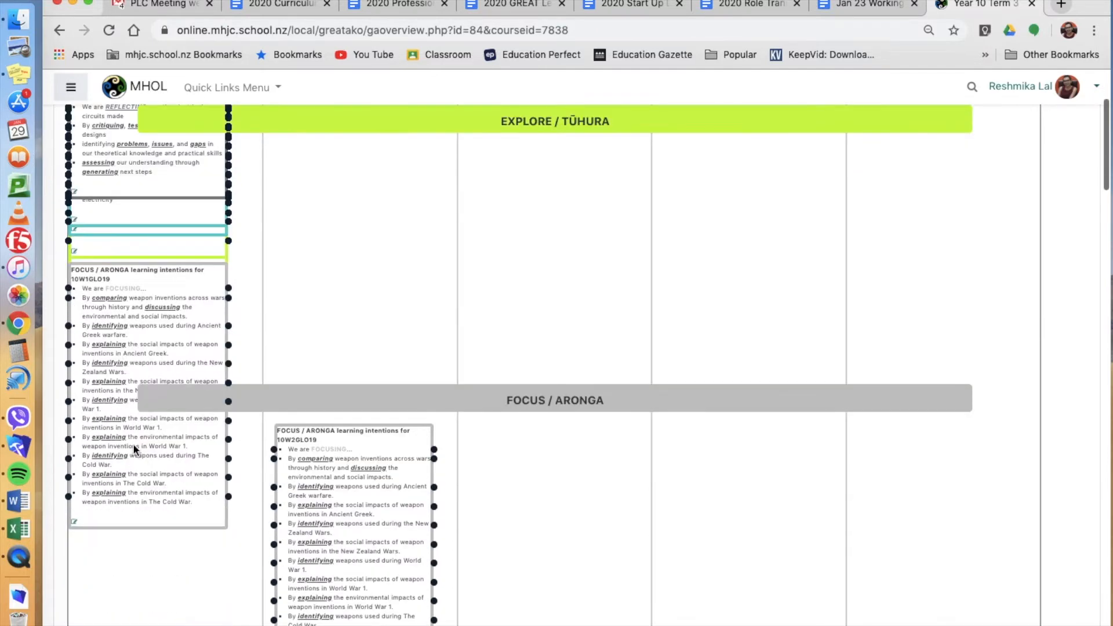
left_click_drag(113, 213, 319, 523)
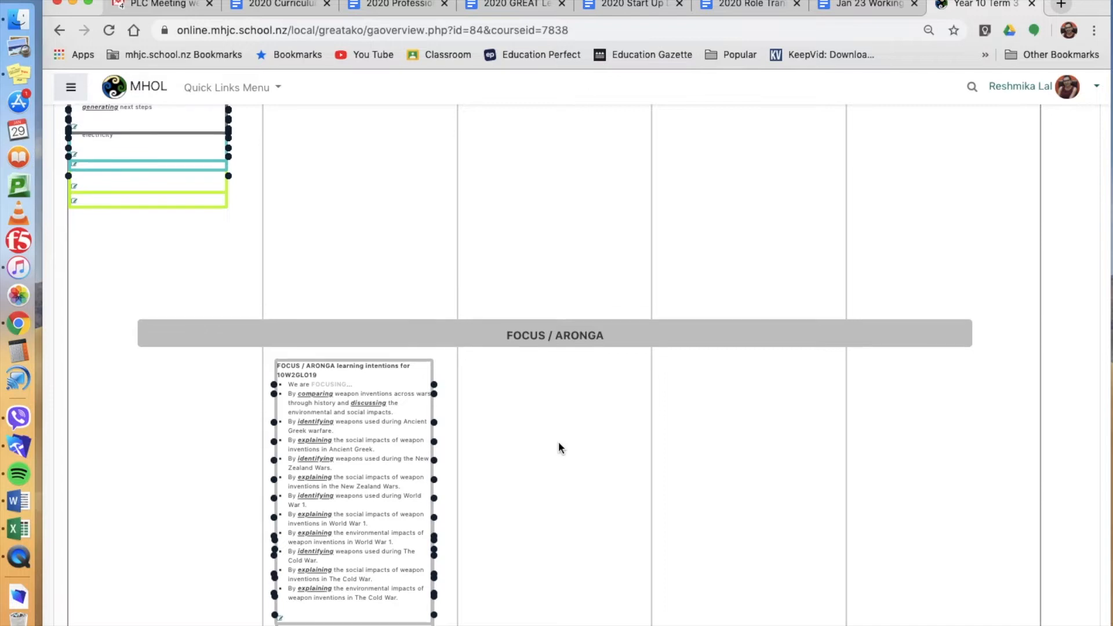
scroll(559, 447, "down", 5)
left_click_drag(370, 335, 365, 216)
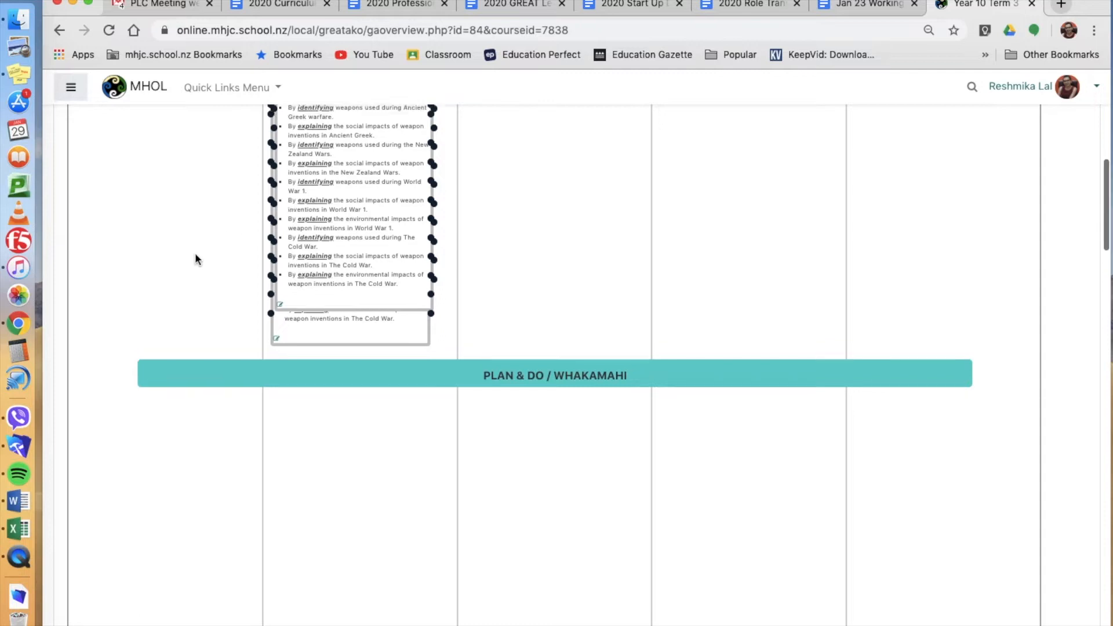
Move the 10W2SCI19 Reflect learning intentions down the ENG column, level with the Focus learning intentions in the SOC column.
scroll(195, 253, "up", 10)
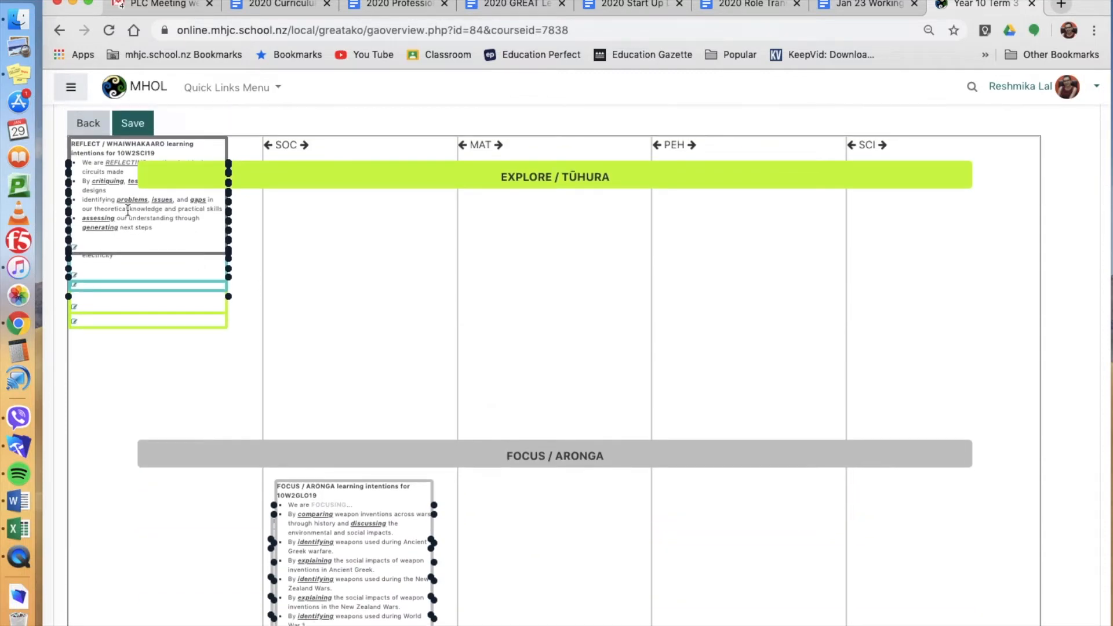
left_click_drag(127, 215, 125, 554)
scroll(125, 555, "down", 10)
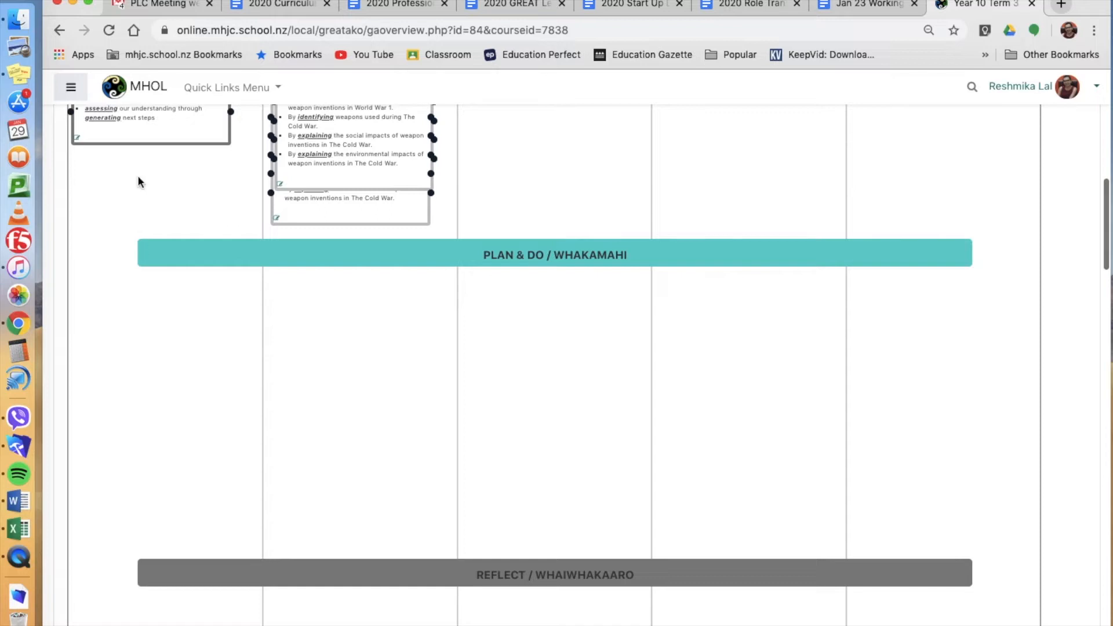
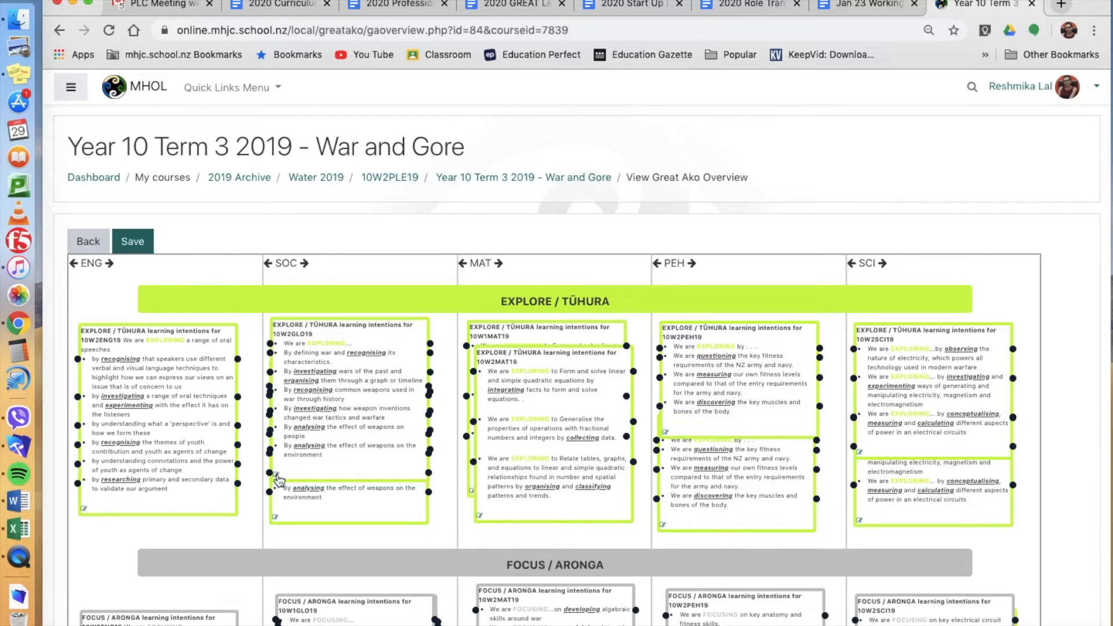
Mark the 10W2GLO19 Explore section as hidden because another Learning Area leads it, save it, and return to the Great Ako overview.
left_click(276, 474)
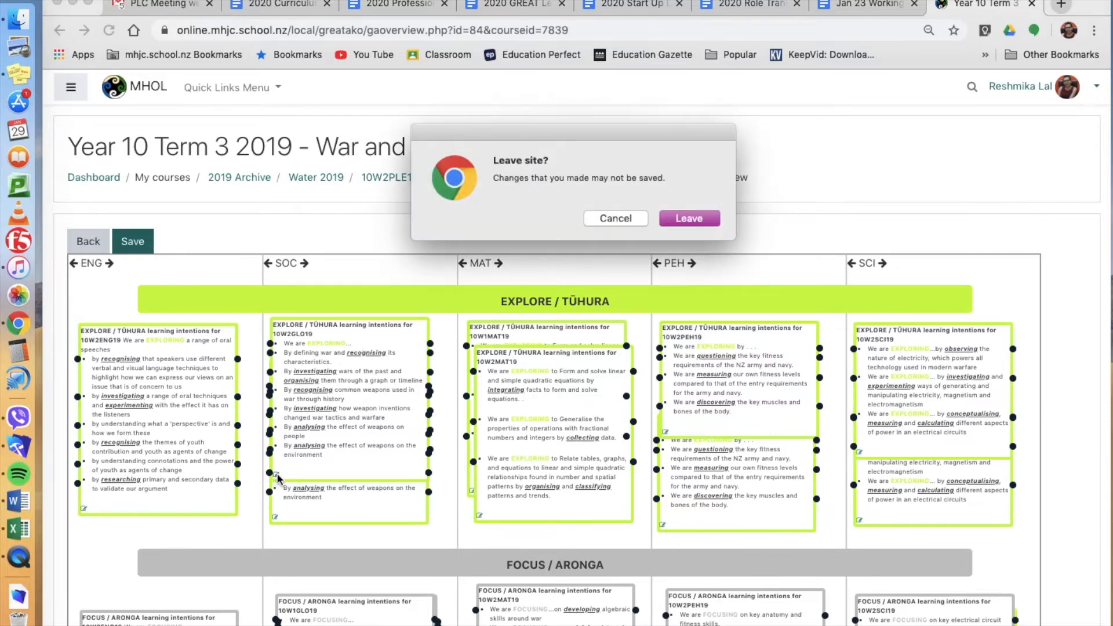
left_click(688, 216)
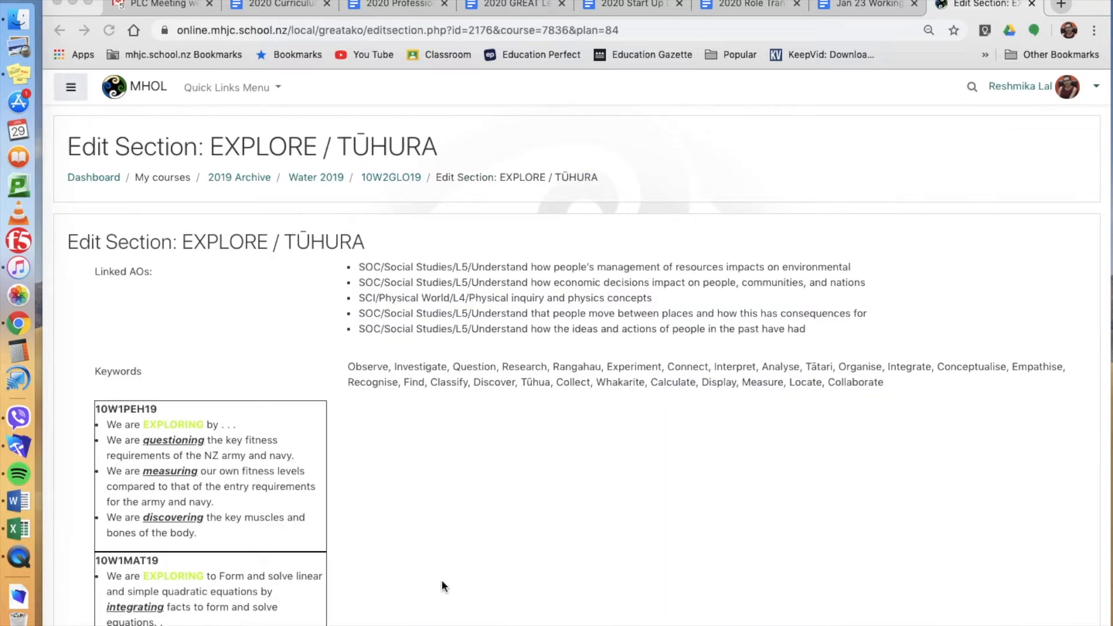
scroll(441, 579, "down", 10)
scroll(442, 585, "down", 12)
scroll(443, 586, "up", 5)
scroll(443, 586, "down", 9)
scroll(443, 585, "down", 20)
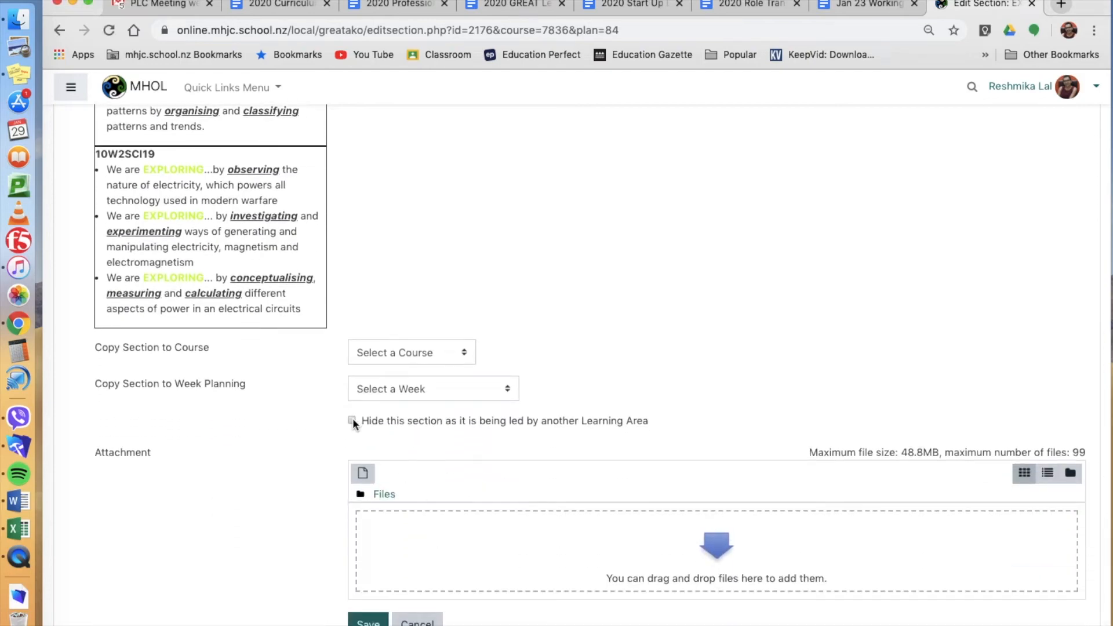
left_click(352, 420)
left_click(369, 622)
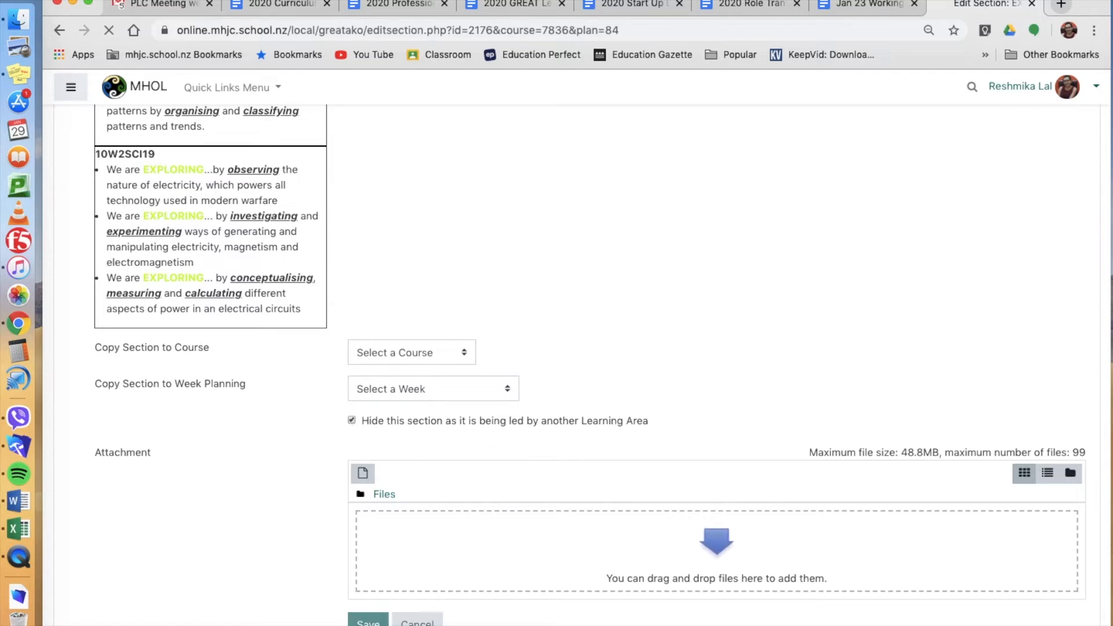
left_click(385, 573)
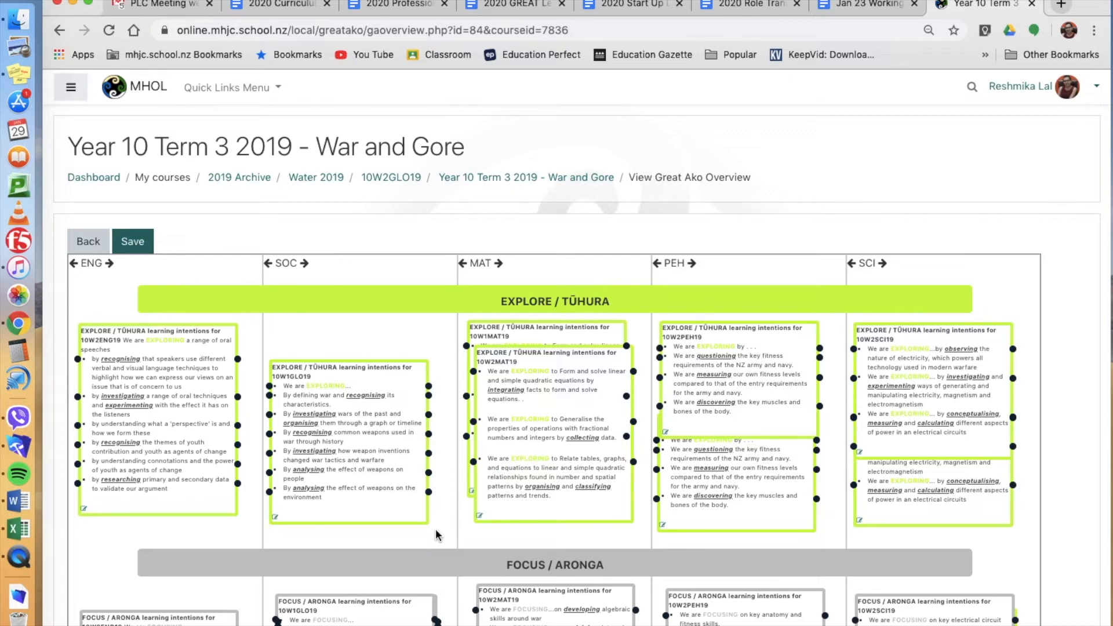
Connect 10W1GLO19 Explore intentions in the SOC column to the 10W2MAT19 Focus intentions and to the Explore intentions in the MAT column.
scroll(436, 529, "down", 5)
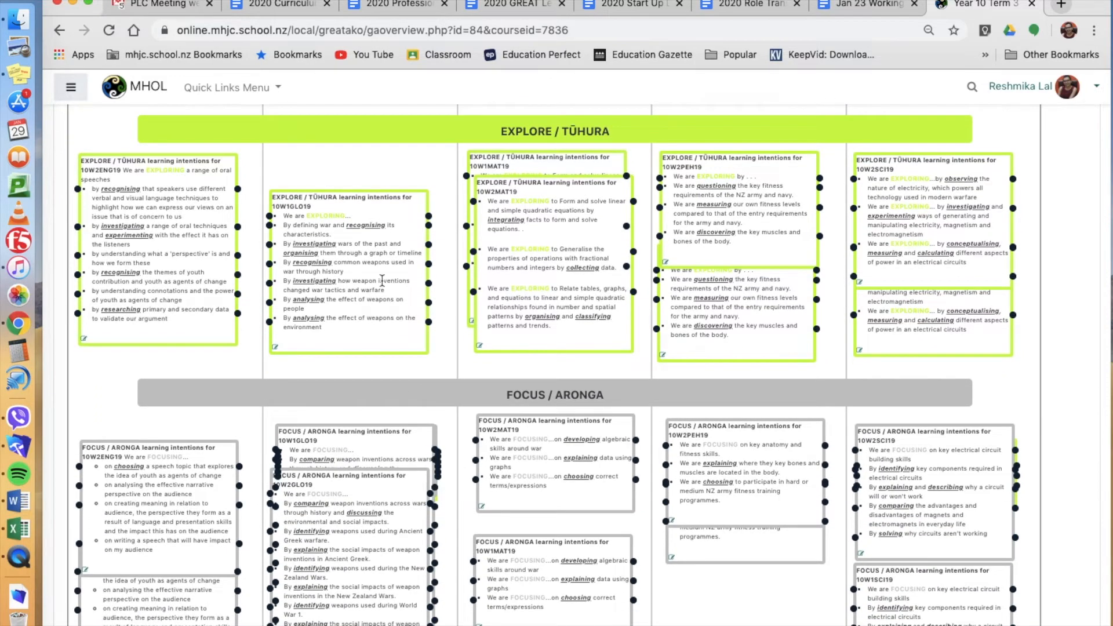
scroll(406, 273, "up", 3)
scroll(429, 268, "down", 3)
left_click_drag(429, 266, 475, 464)
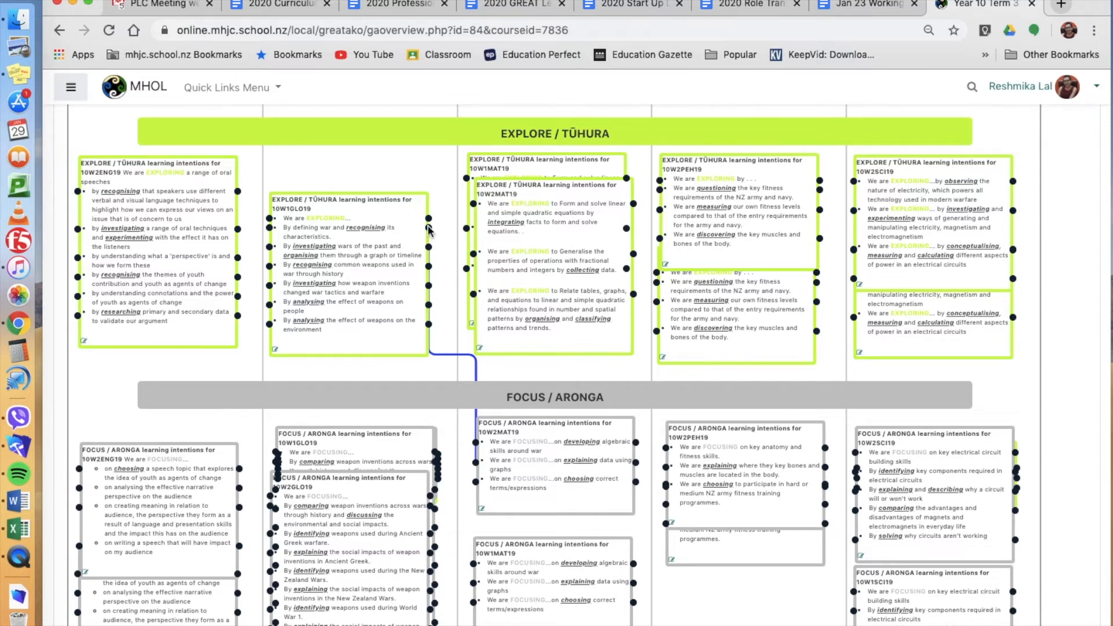
left_click_drag(429, 223, 468, 232)
Connect the 10W2ENG19 Explore intention about connotations to the first 10W1SCI19 Focus intention, and save the overview.
left_click(239, 296)
left_click_drag(238, 297, 852, 596)
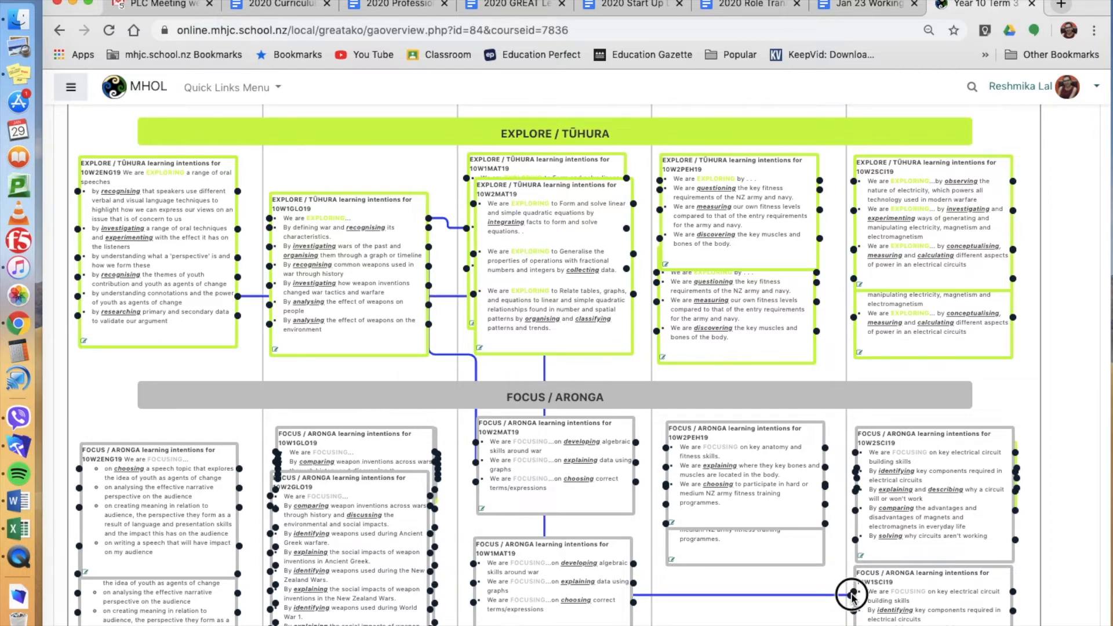
left_click_drag(852, 596, 854, 597)
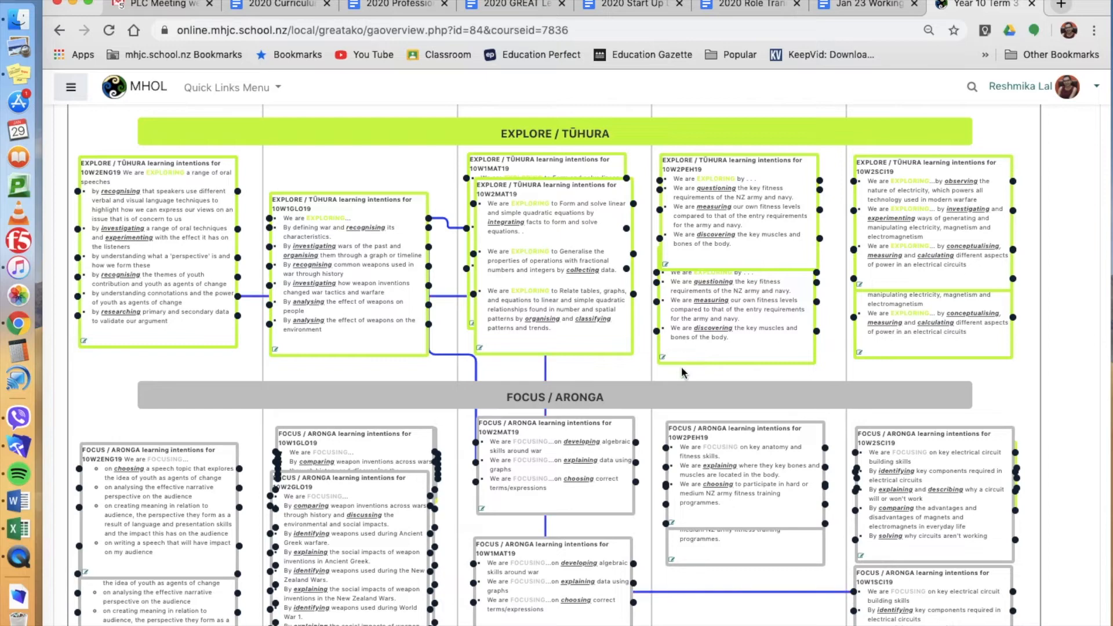
scroll(683, 376, "up", 3)
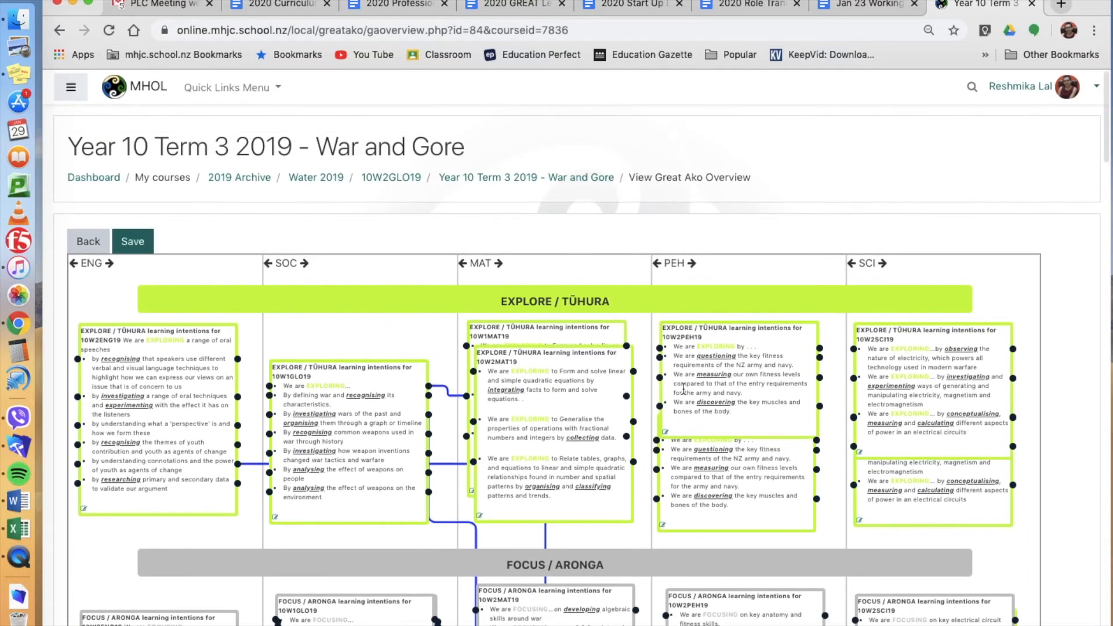
scroll(683, 387, "down", 1)
scroll(683, 388, "down", 1)
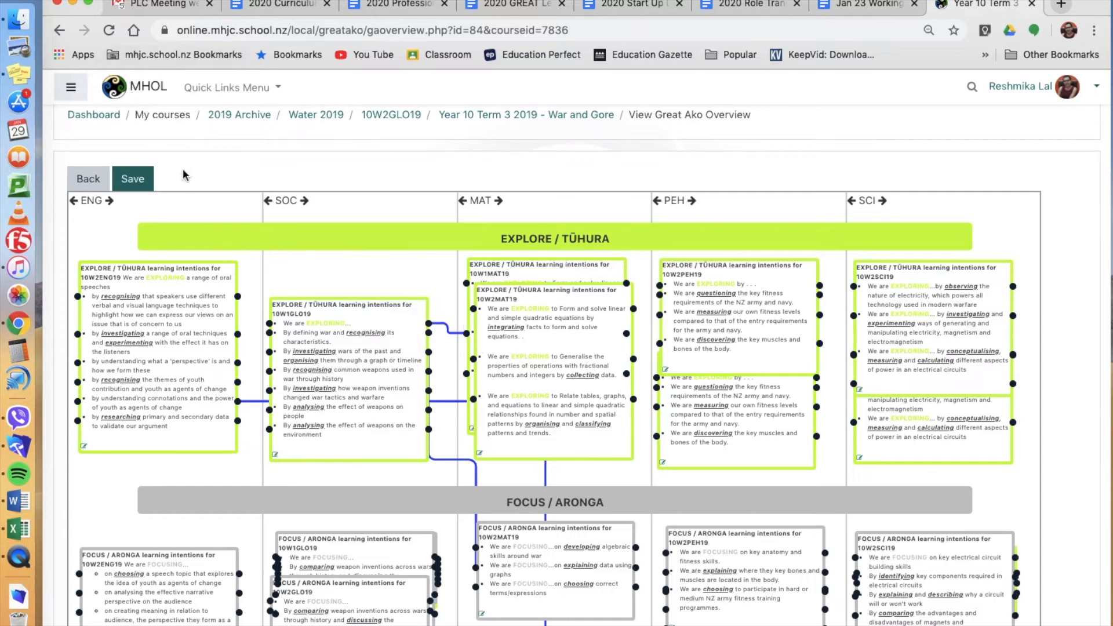
left_click(139, 183)
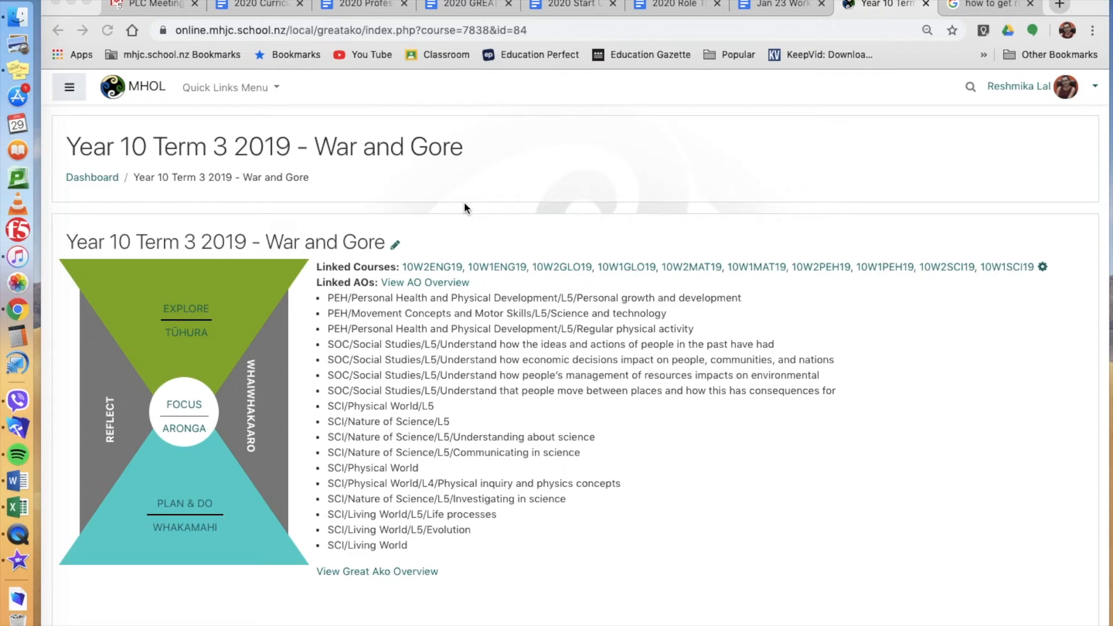
Copy the 10W2ENG19 Explore section of the War and Gore plan to the 15 April - 21 April week planning.
left_click(178, 316)
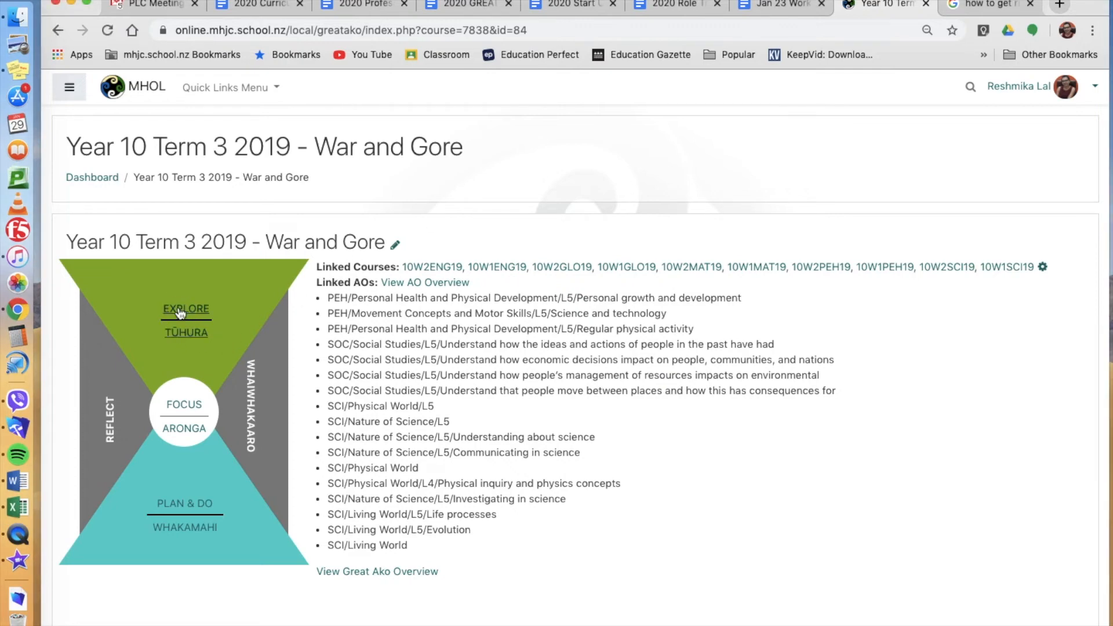
left_click(180, 312)
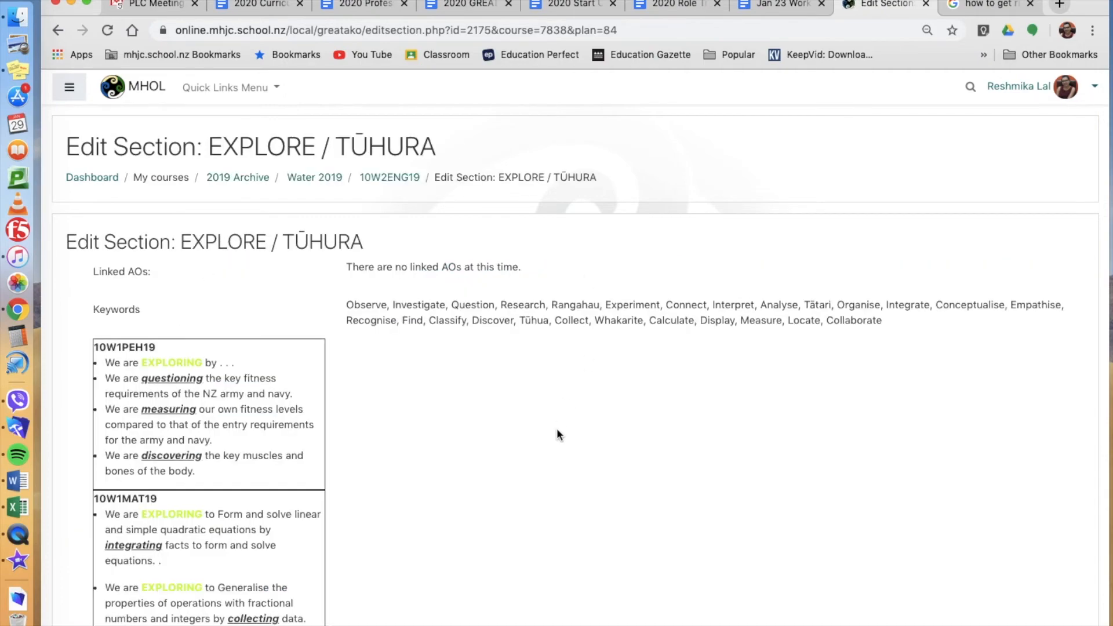
scroll(557, 430, "down", 15)
scroll(557, 410, "up", 6)
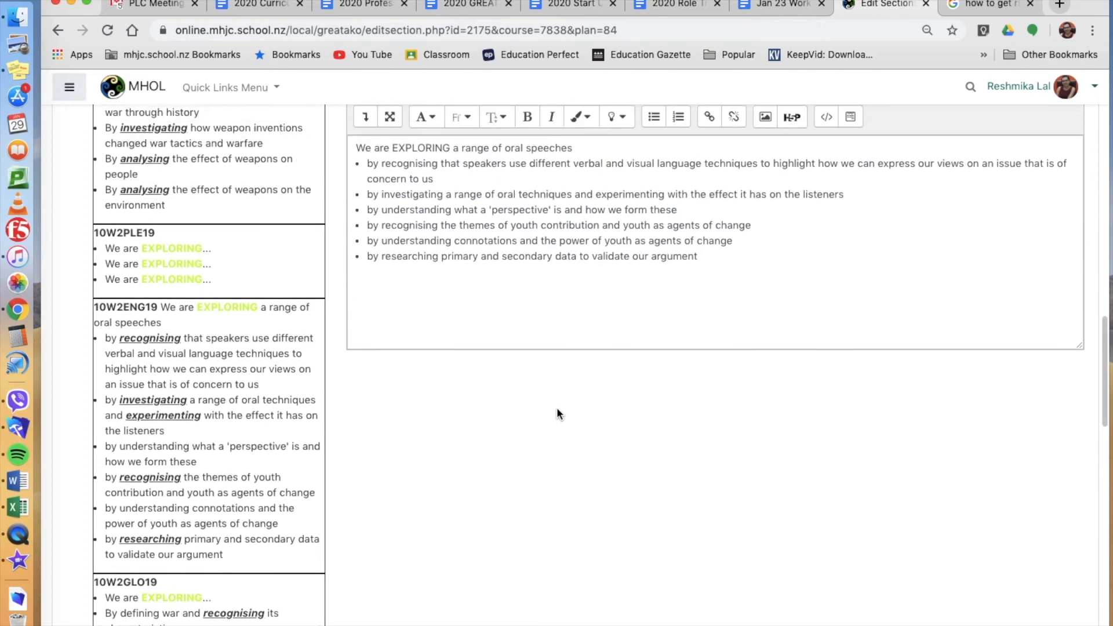
scroll(558, 413, "down", 10)
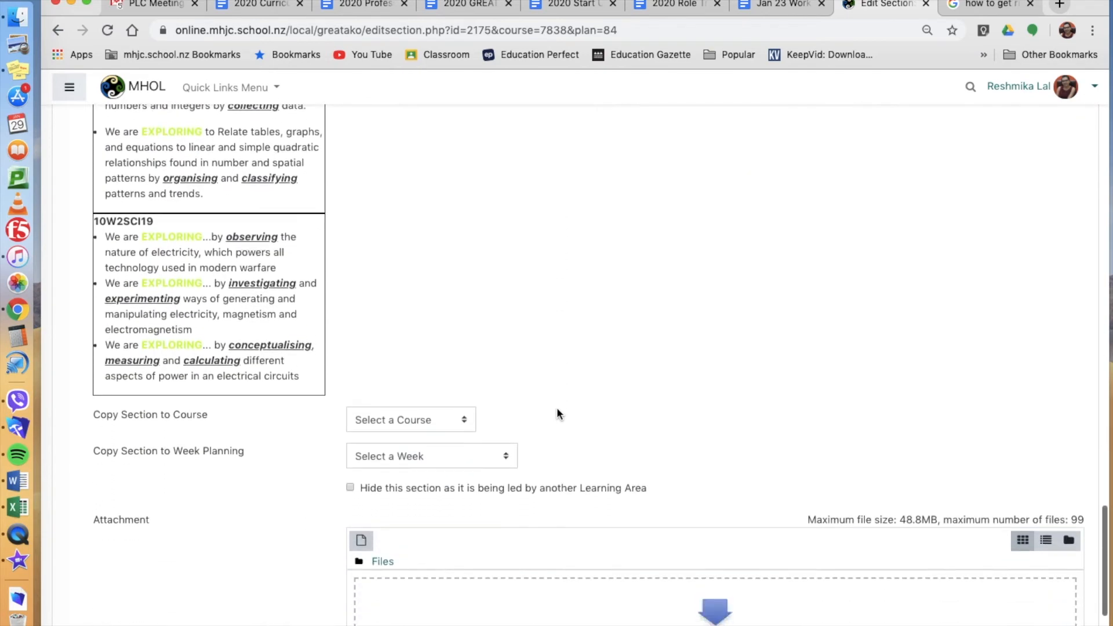
scroll(557, 413, "down", 3)
left_click(468, 313)
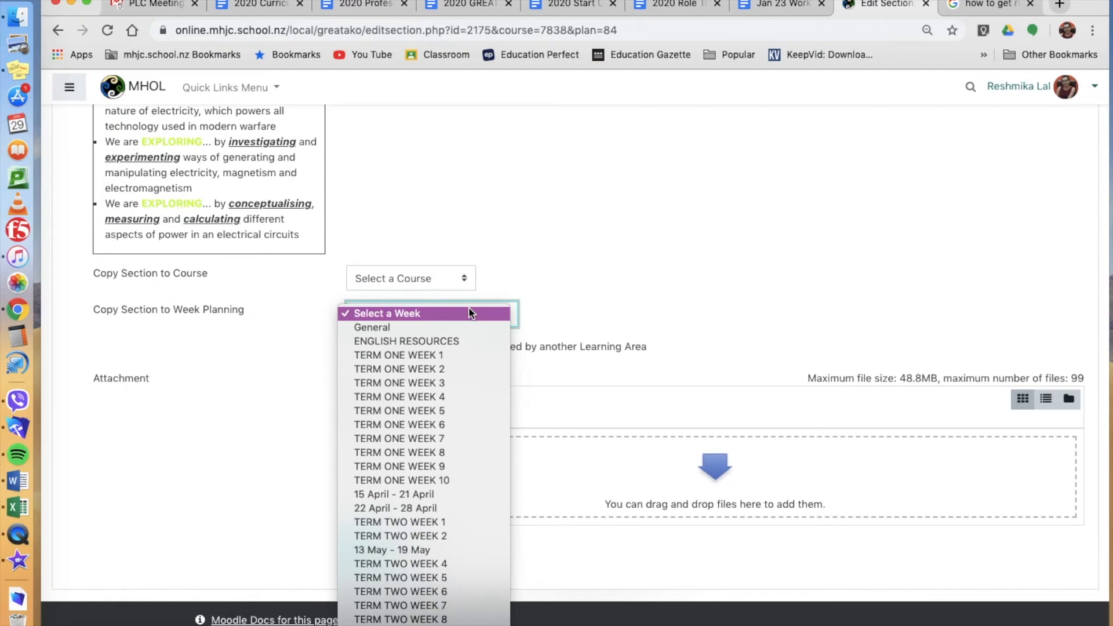
left_click(443, 494)
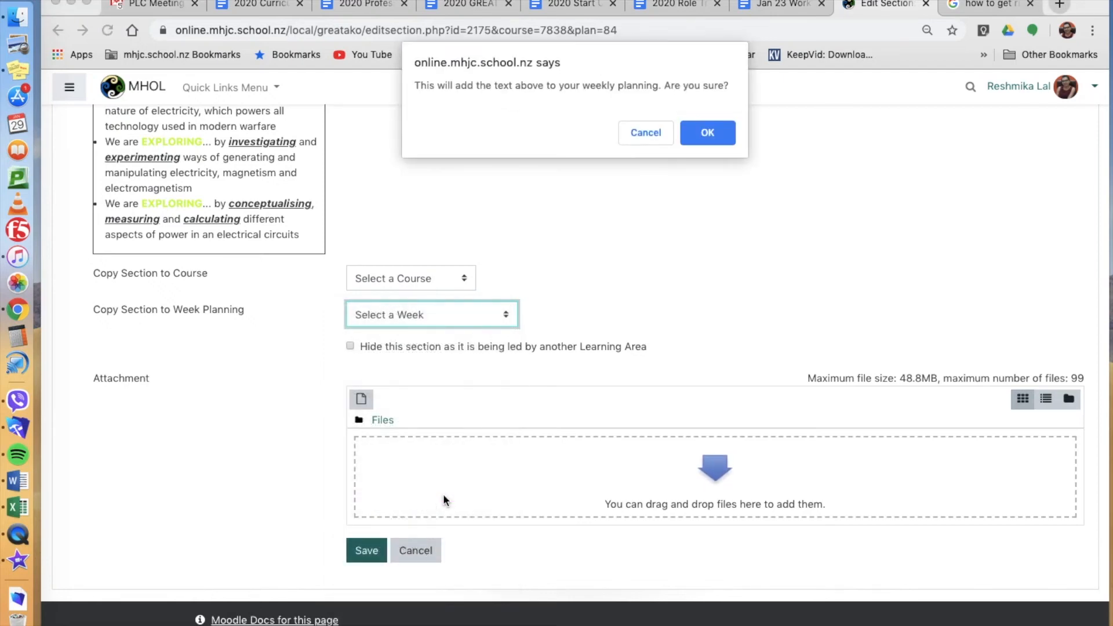
left_click(709, 133)
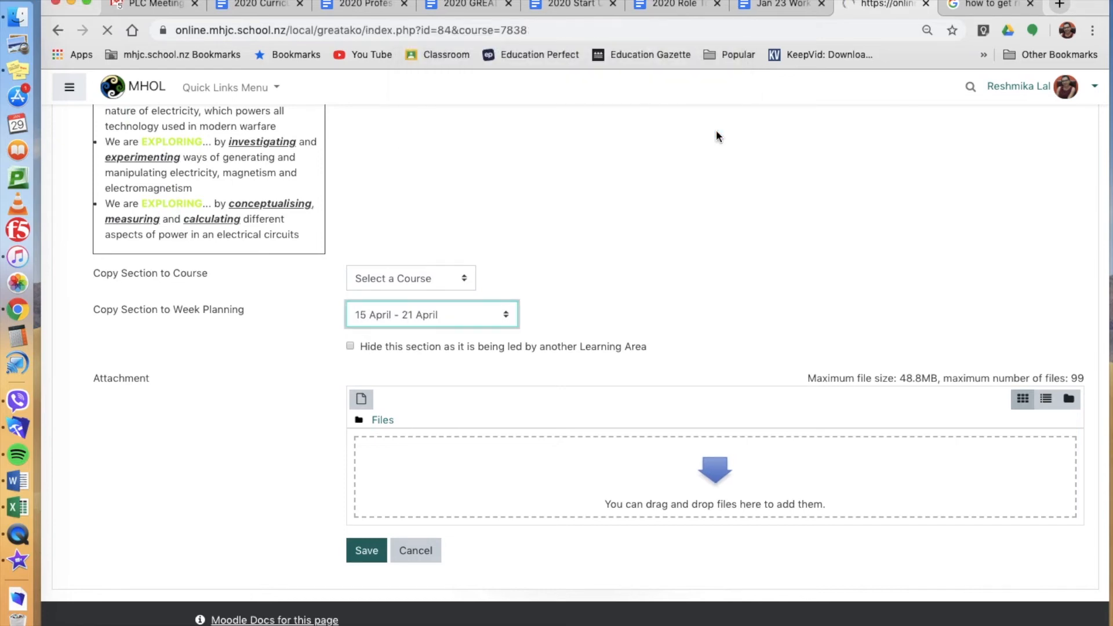
Open the 10W2ENG19 course and check the Explore learning intentions in the 15 April - 21 April week.
left_click(433, 268)
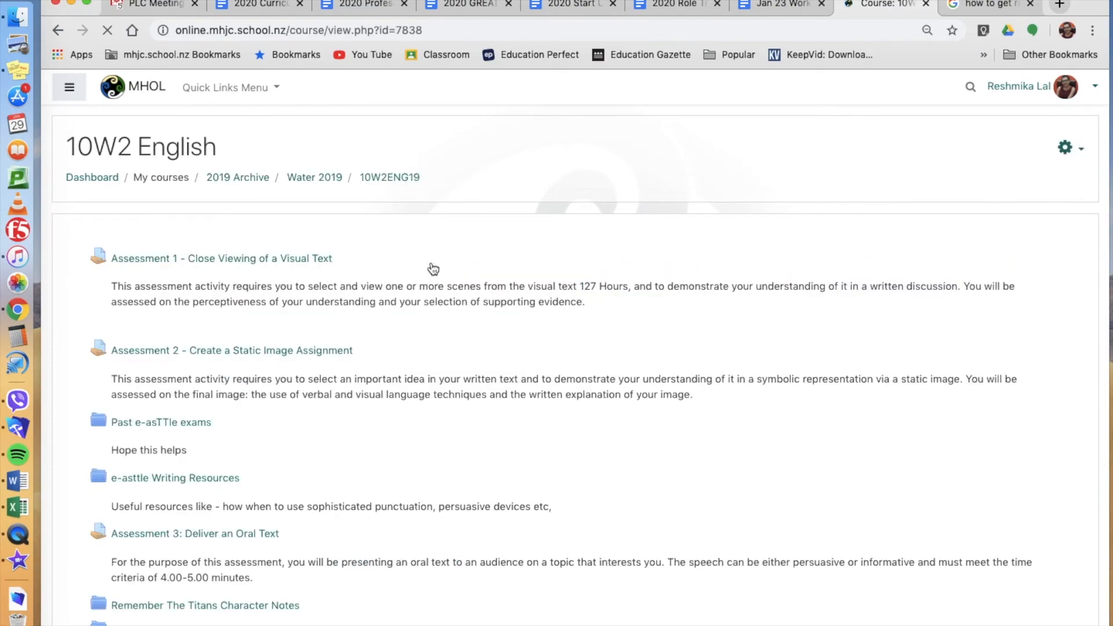
scroll(432, 268, "down", 20)
scroll(432, 267, "down", 20)
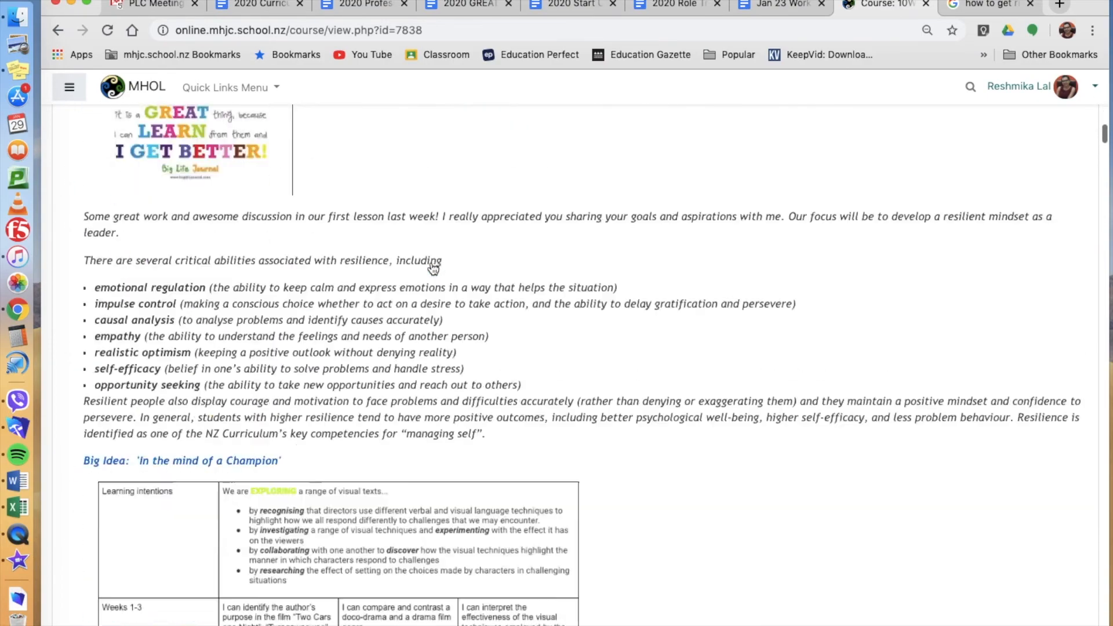
scroll(433, 269, "down", 20)
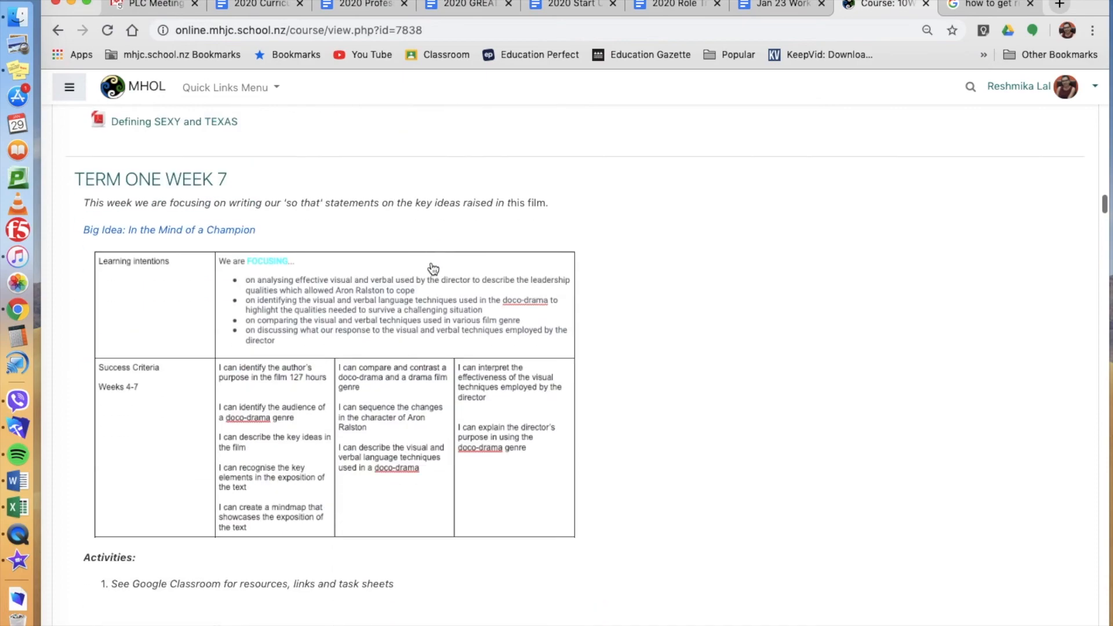
scroll(431, 268, "down", 10)
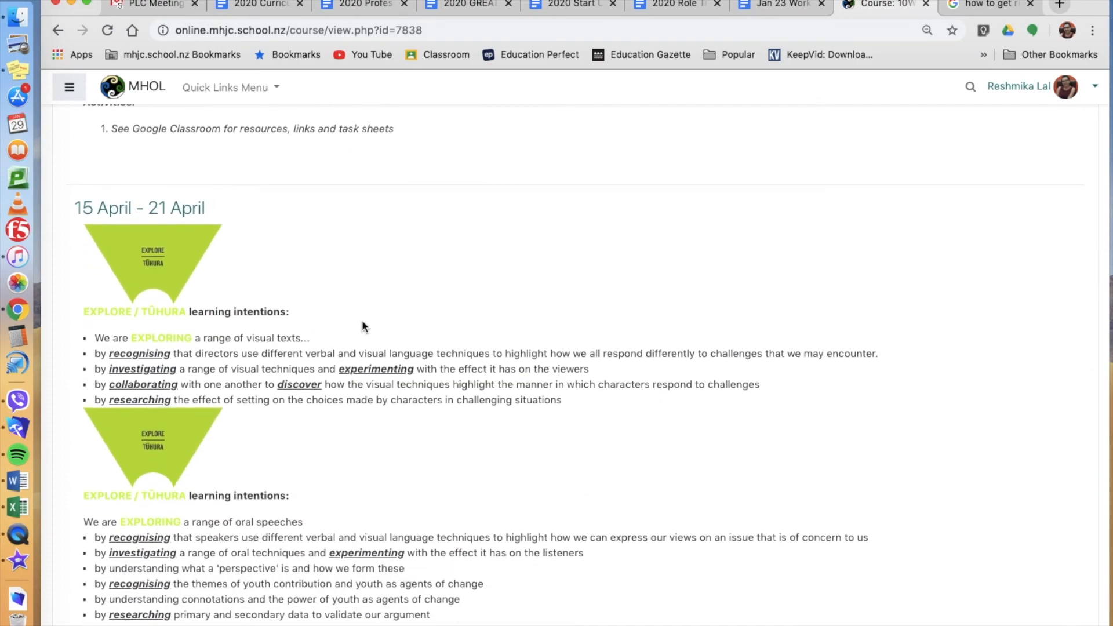
scroll(363, 326, "down", 5)
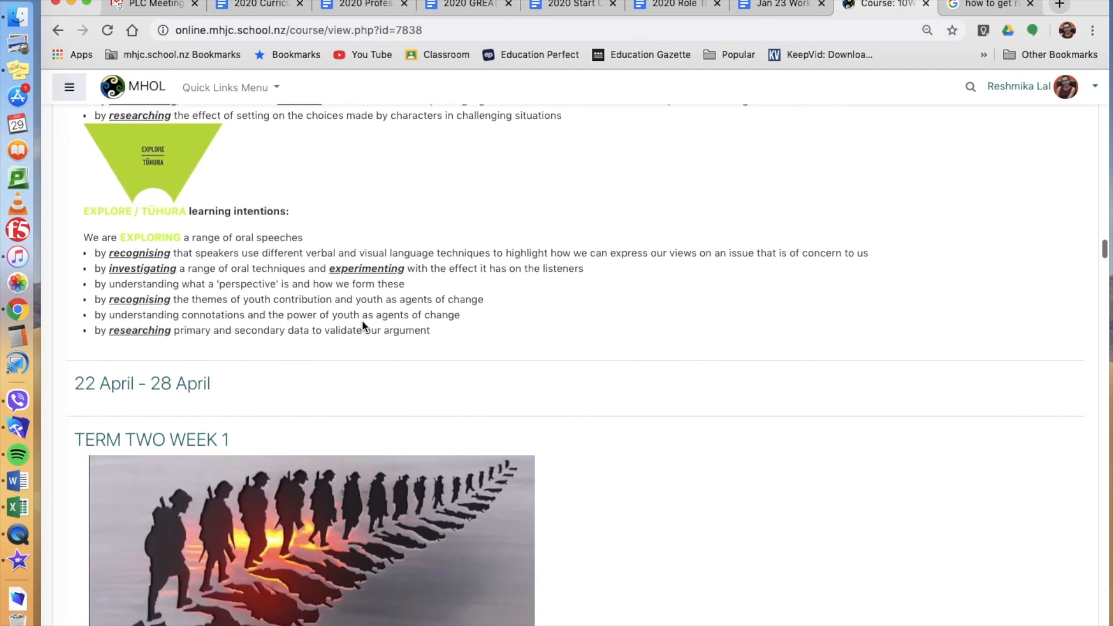
scroll(362, 320, "down", 1)
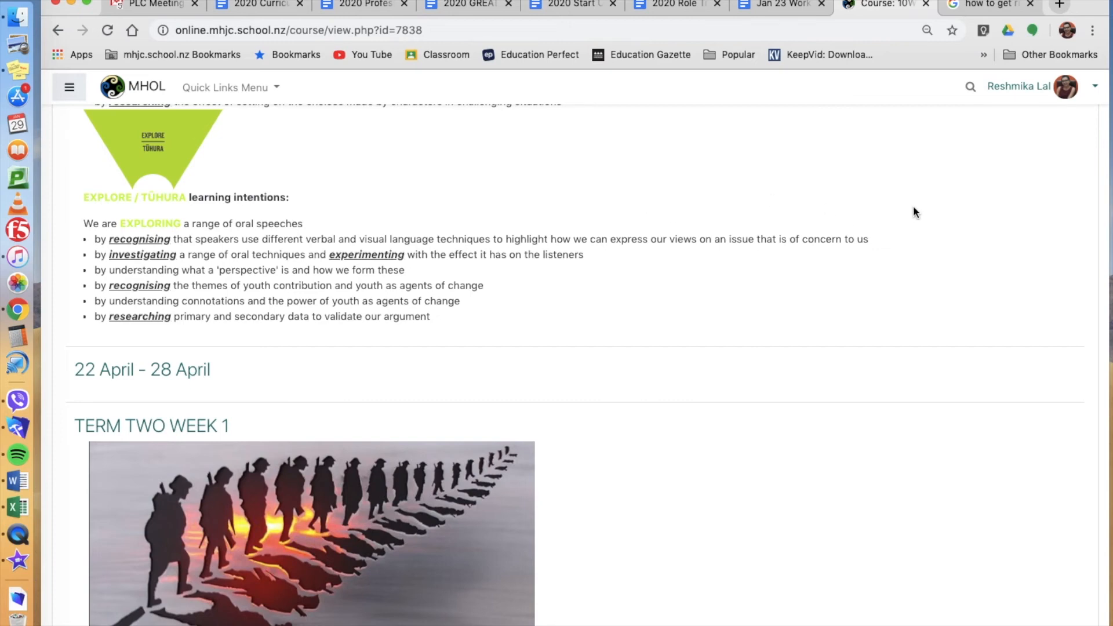
scroll(930, 197, "up", 1)
scroll(930, 199, "down", 1)
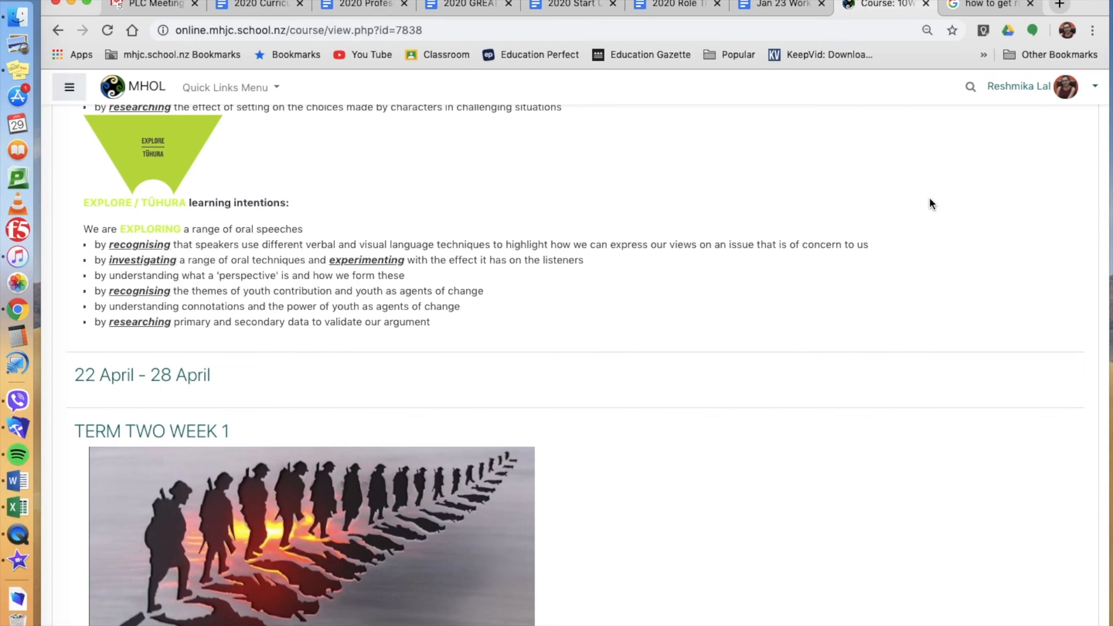
Turn on editing for the 10W2 English course.
scroll(930, 199, "up", 6)
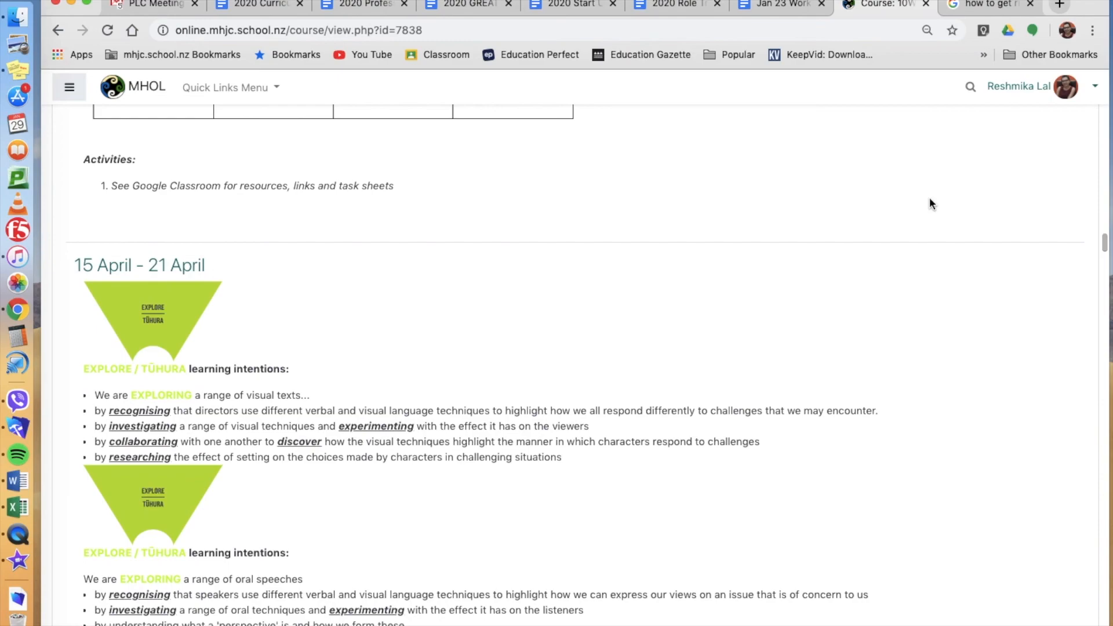
scroll(930, 199, "up", 15)
scroll(930, 199, "up", 15)
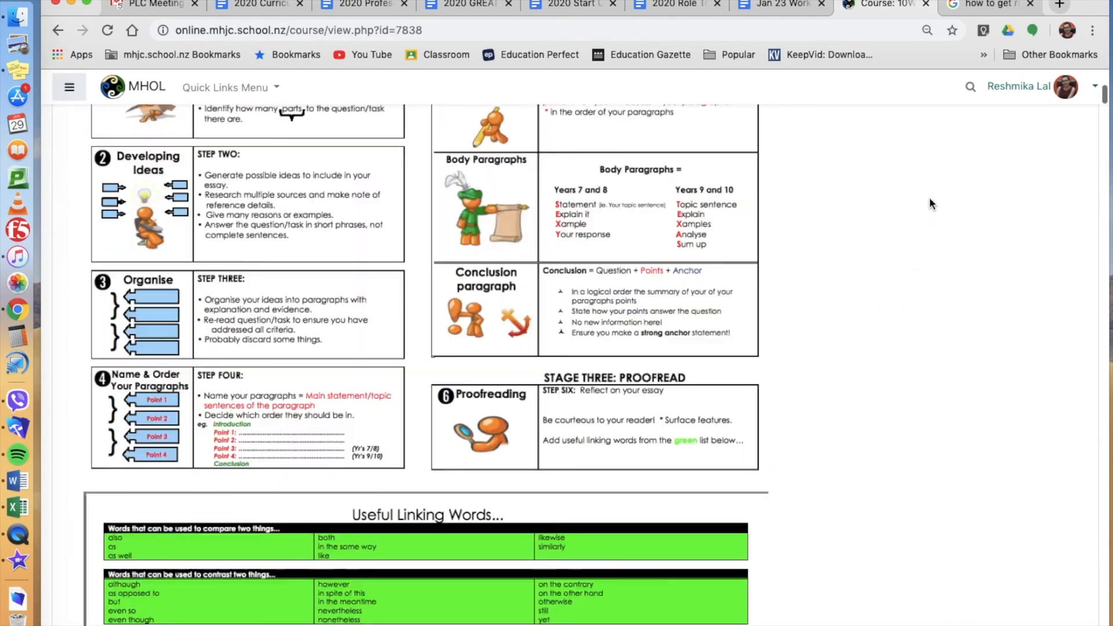
left_click(1081, 153)
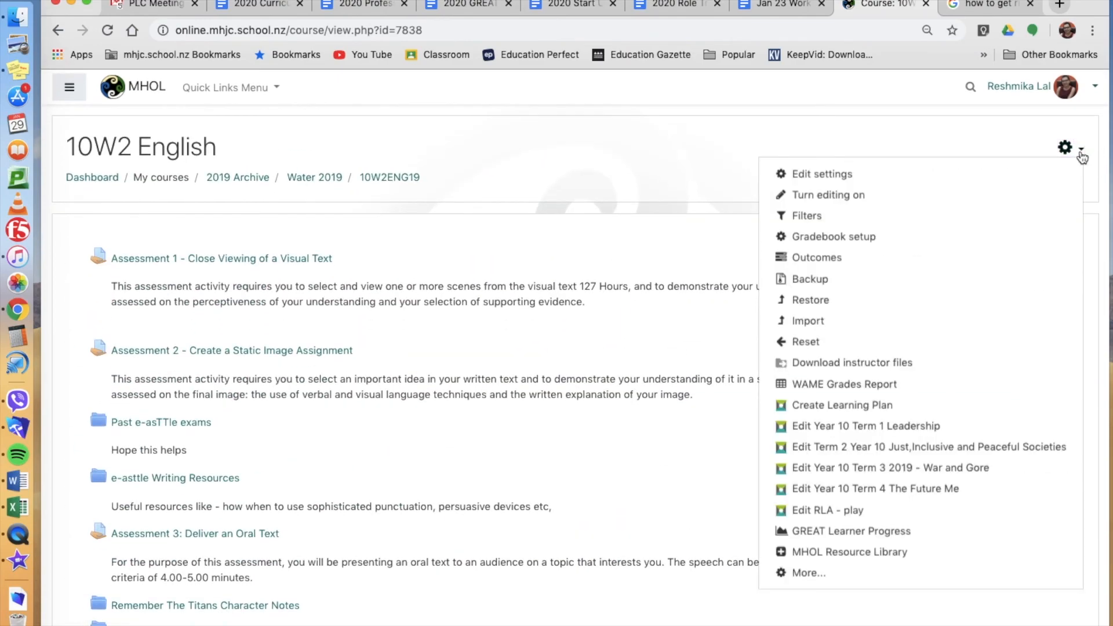
left_click(881, 197)
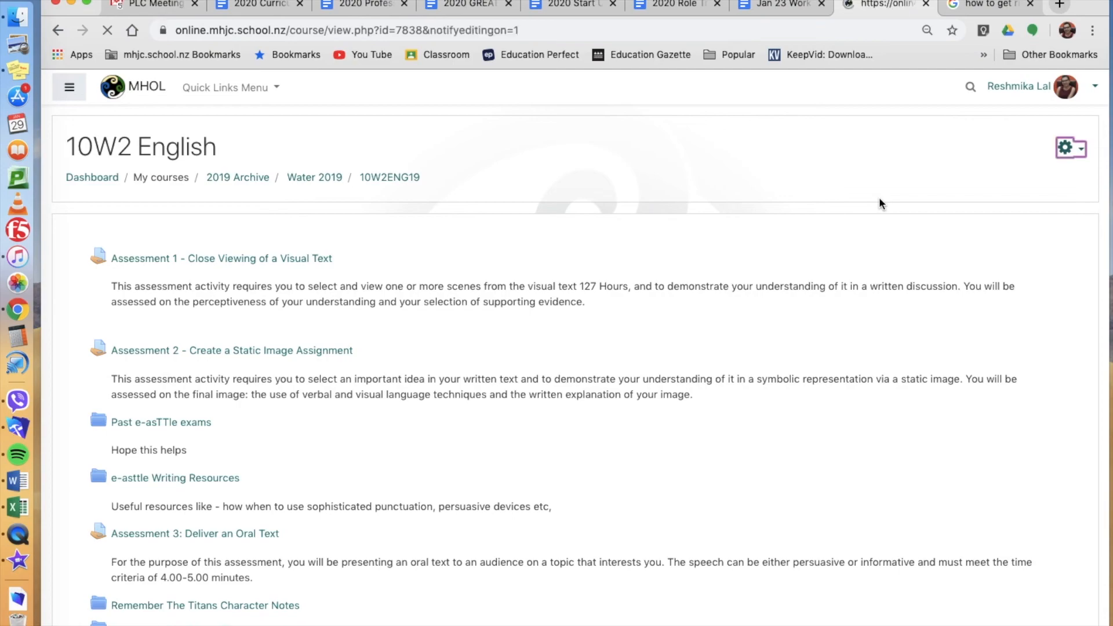
Open the summary of the 15 April - 21 April week for editing.
scroll(702, 421, "down", 20)
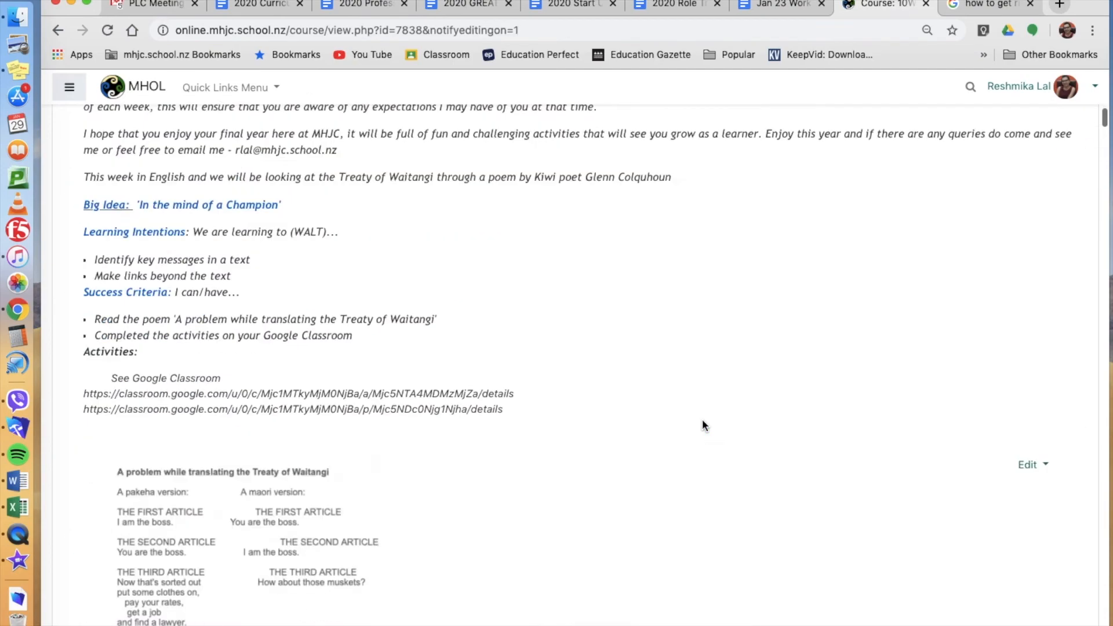
scroll(703, 425, "down", 20)
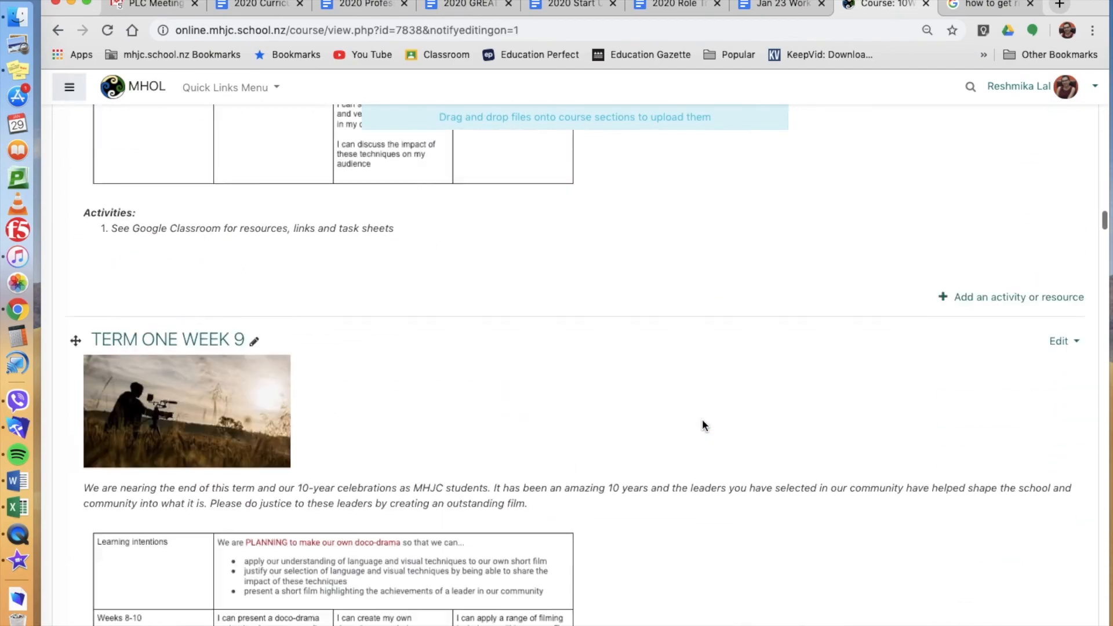
scroll(702, 419, "down", 1)
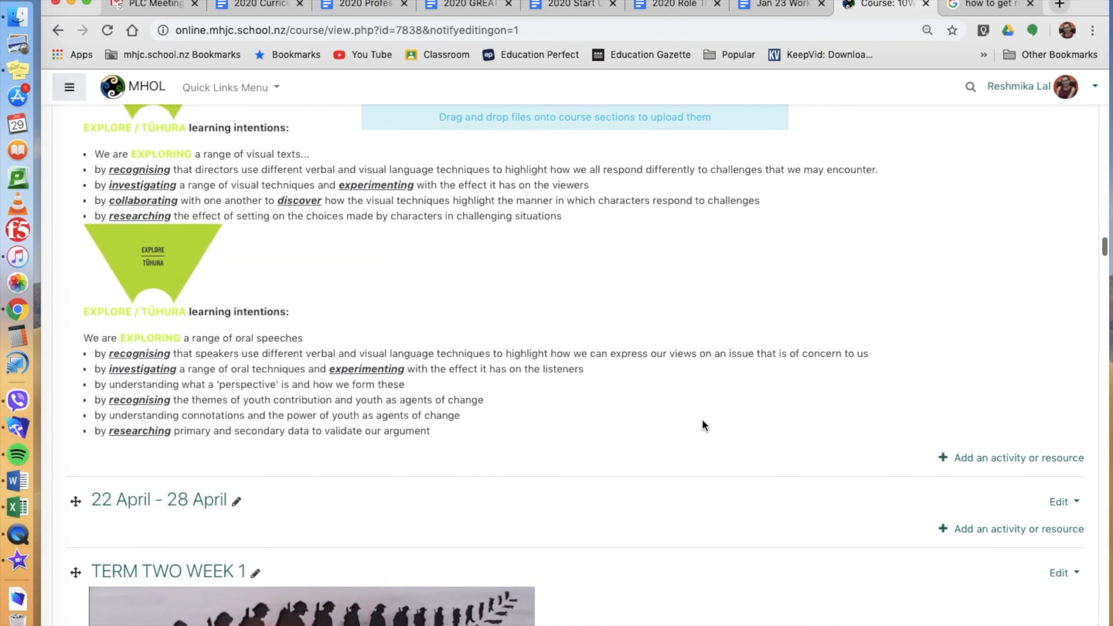
scroll(702, 419, "up", 3)
left_click(1073, 180)
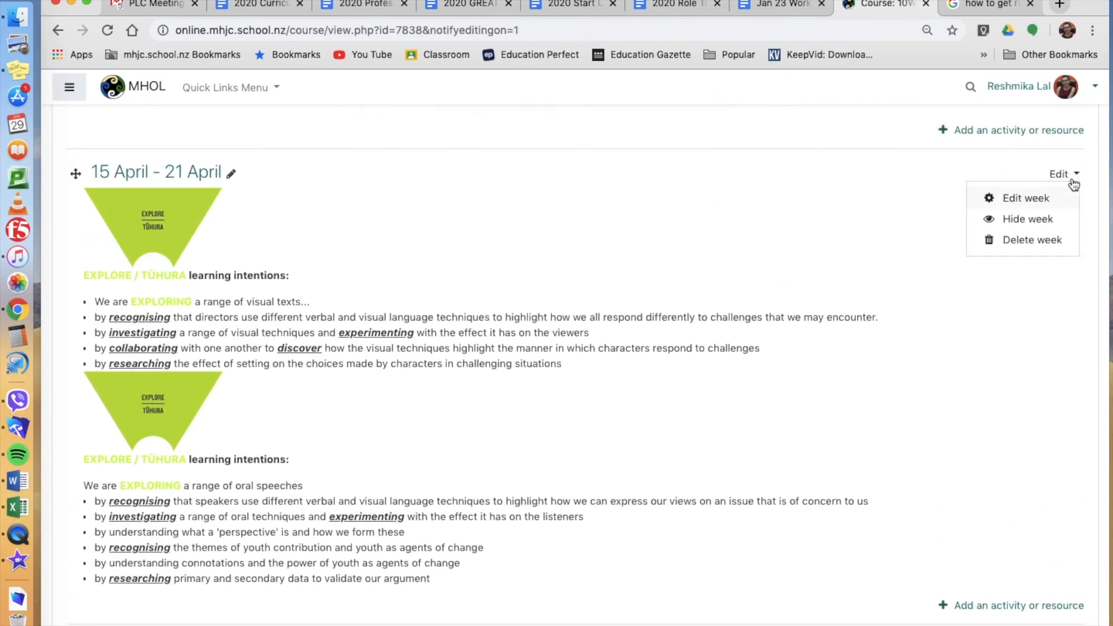
left_click(1038, 198)
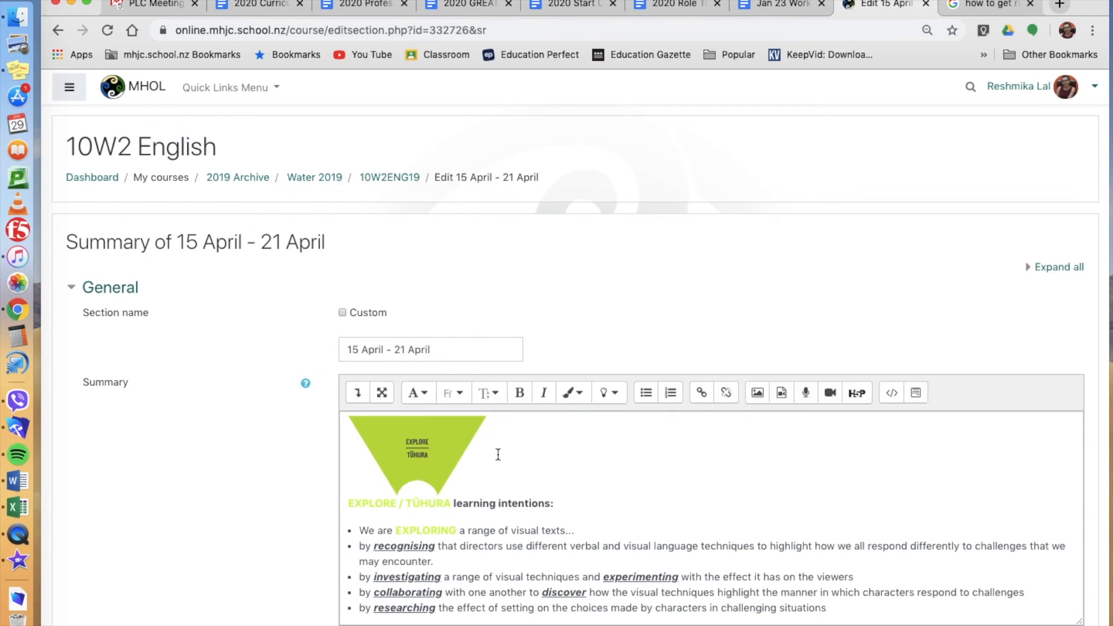
Insert the water_weekly_planning template on a new line below the last Explore learning intention in the week's summary.
scroll(497, 455, "down", 5)
scroll(496, 464, "up", 1)
scroll(496, 464, "down", 3)
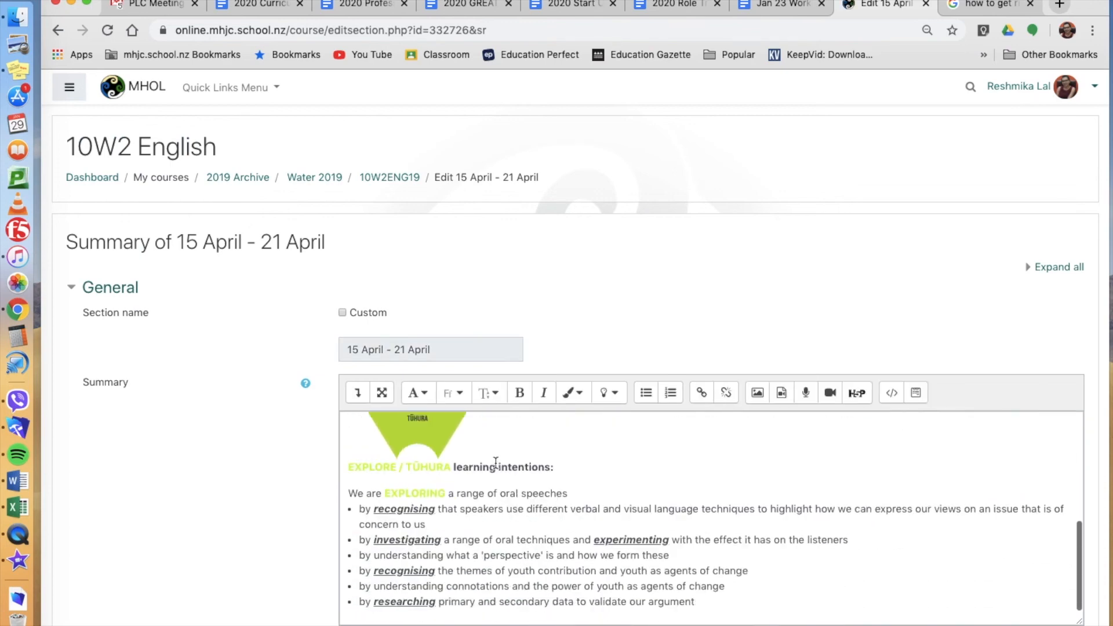
left_click(717, 590)
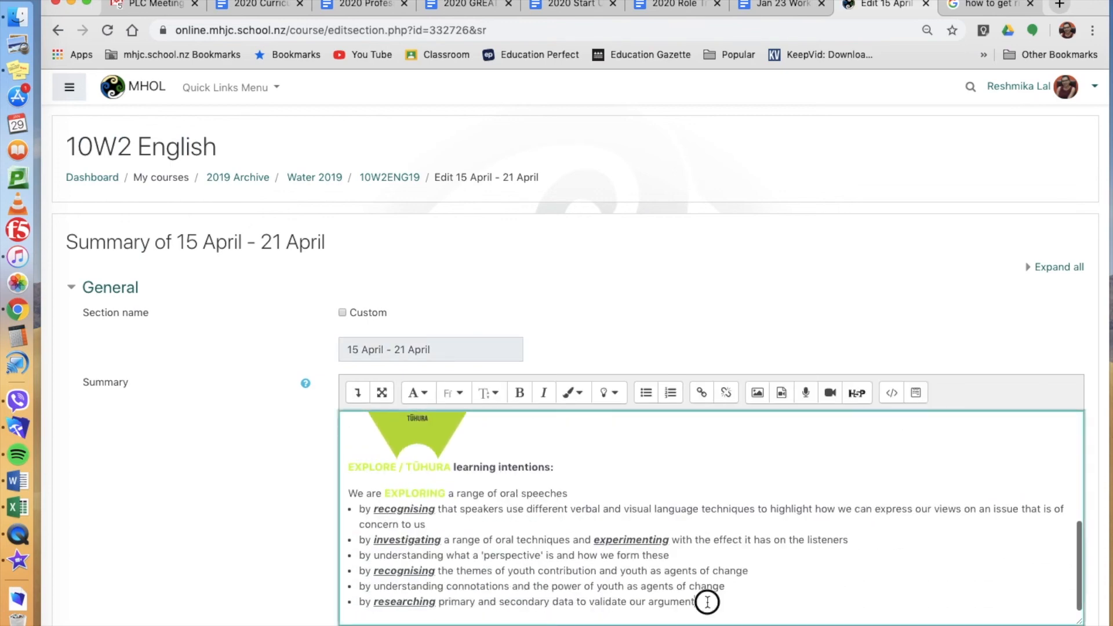
left_click(704, 602)
key("Return")
key("Return")
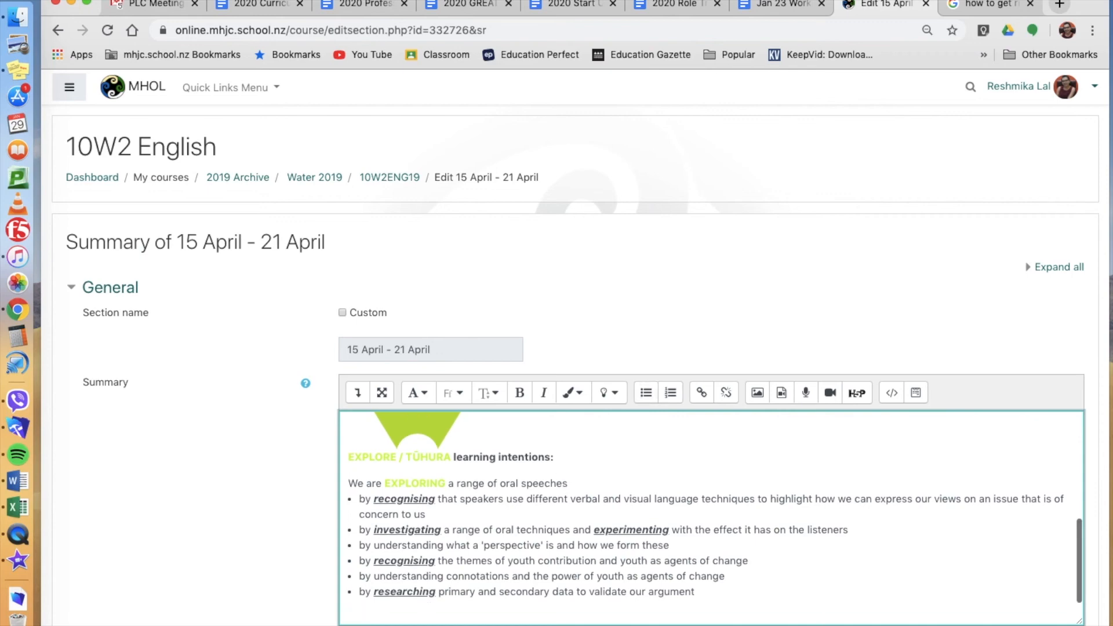
left_click(922, 393)
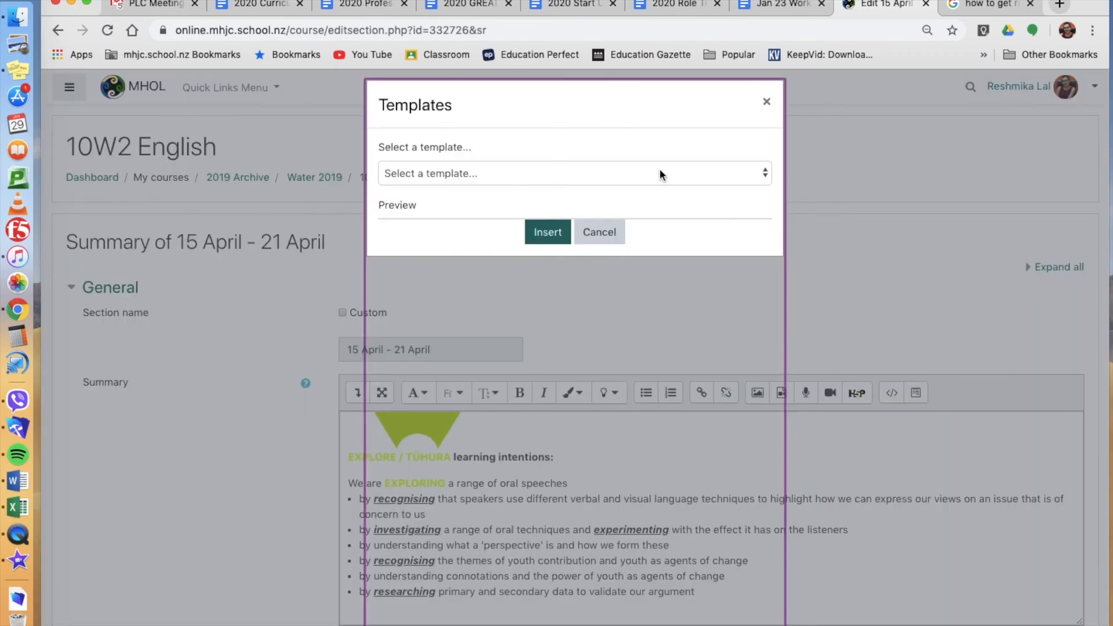
left_click(604, 170)
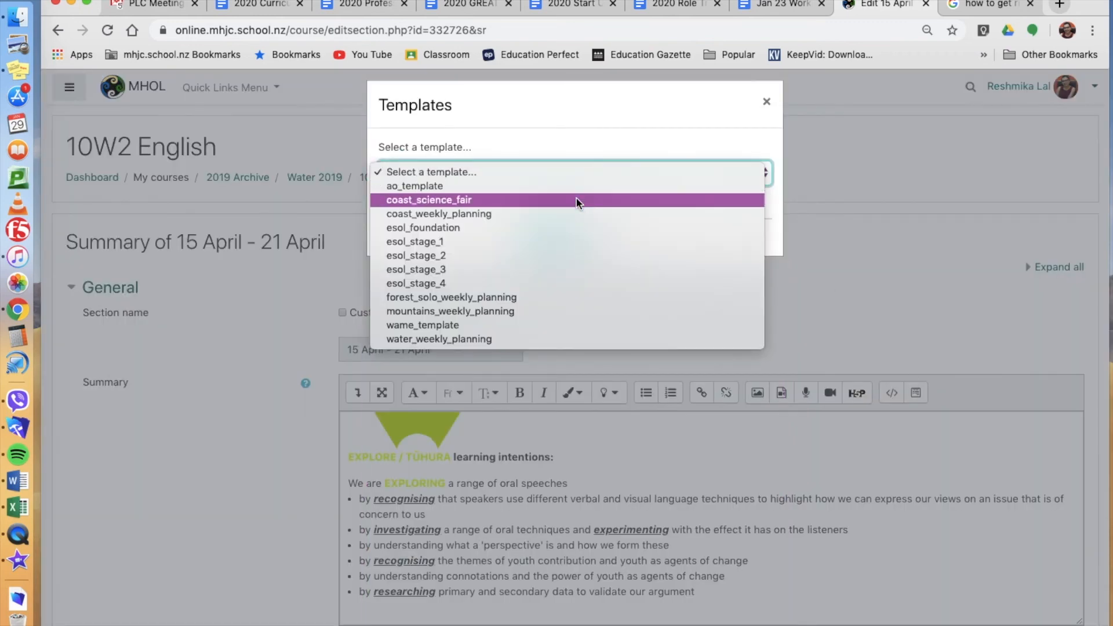
left_click(523, 341)
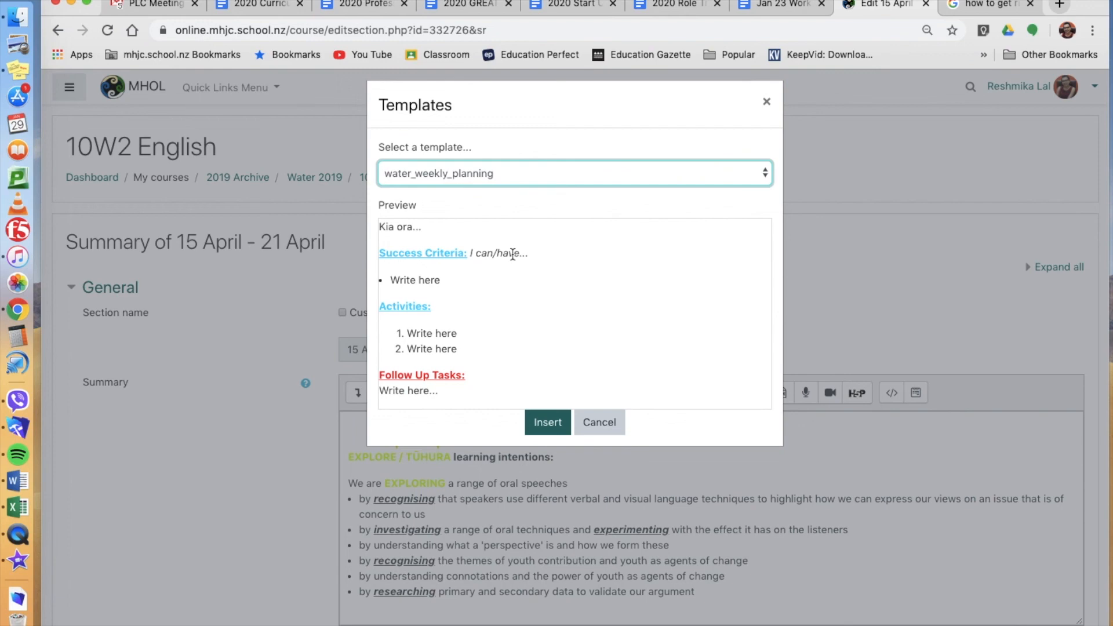
left_click(547, 423)
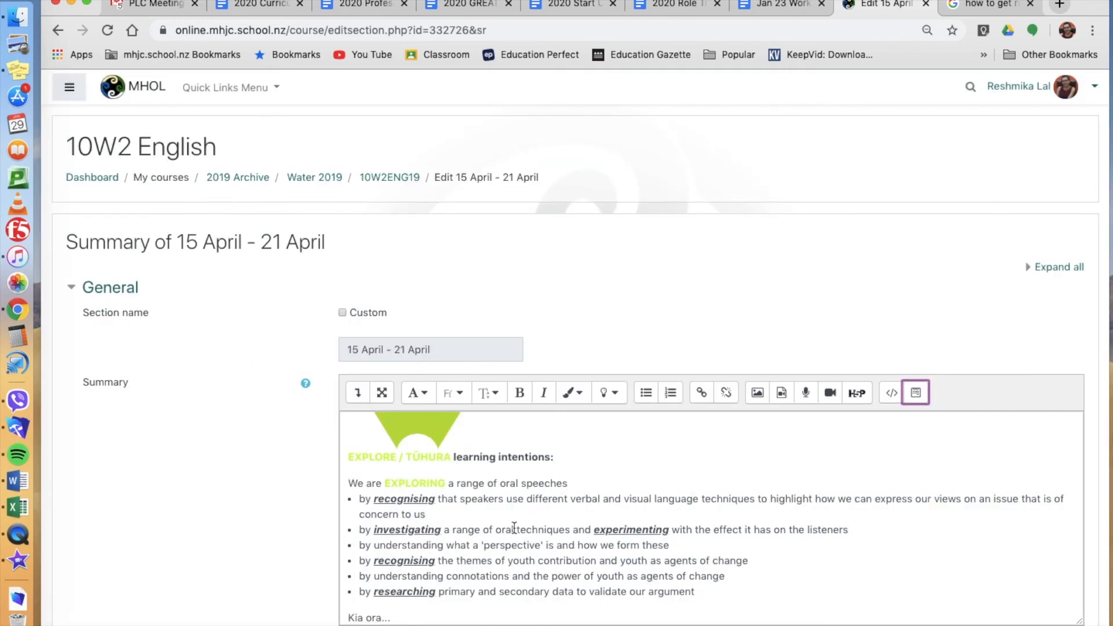
Save the 15 April - 21 April week summary and check the inserted planning template on the course page.
scroll(514, 529, "down", 5)
scroll(514, 529, "down", 3)
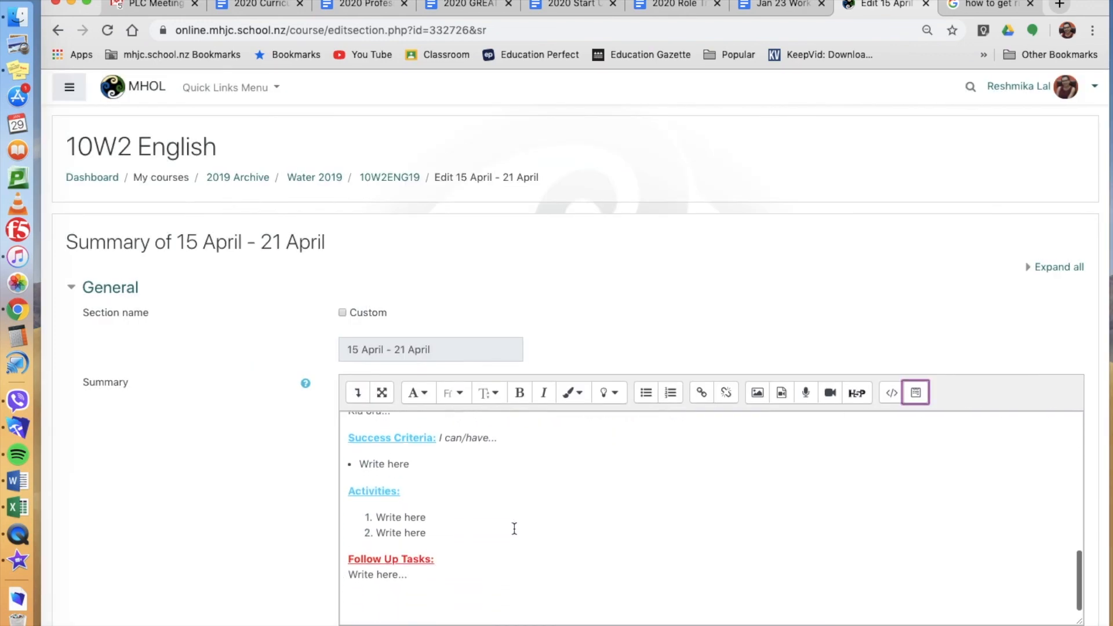
scroll(514, 529, "down", 5)
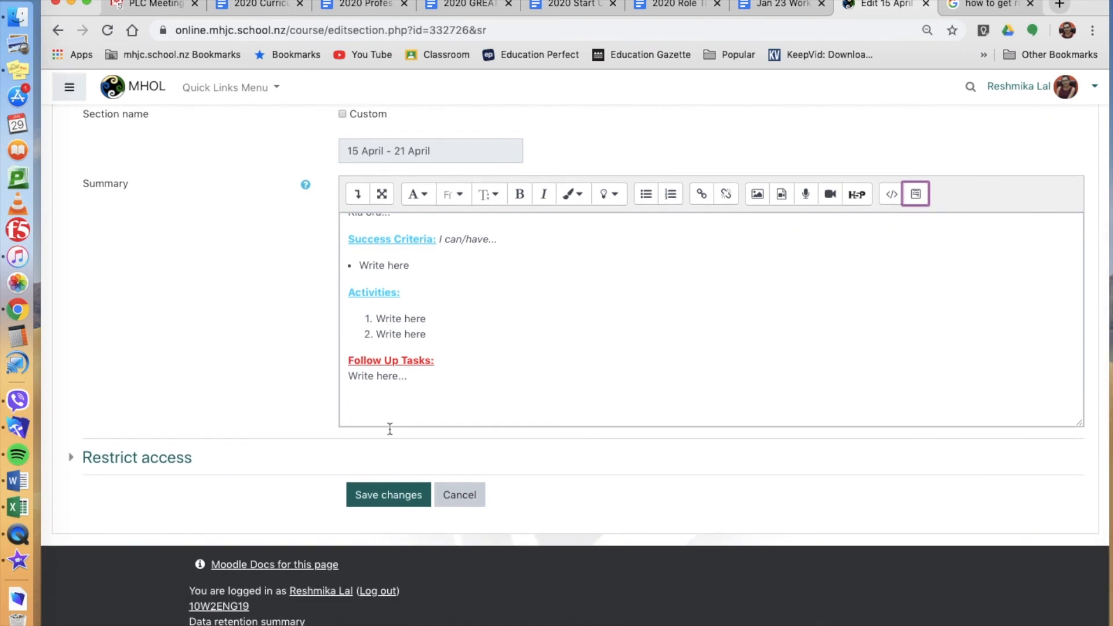
left_click(389, 495)
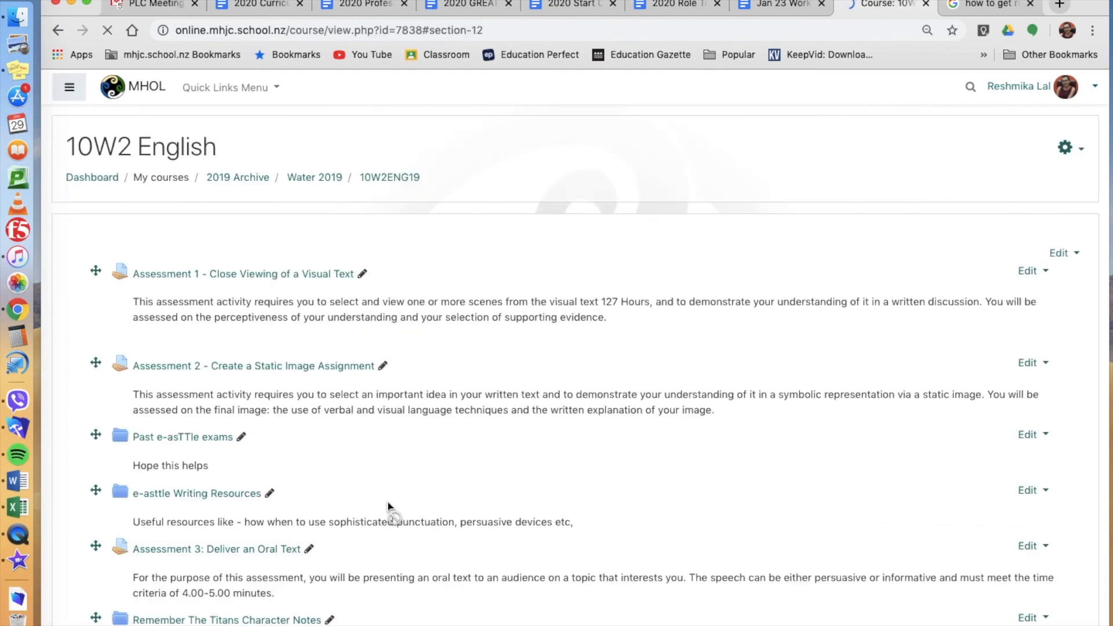
scroll(389, 510, "up", 15)
scroll(388, 504, "up", 8)
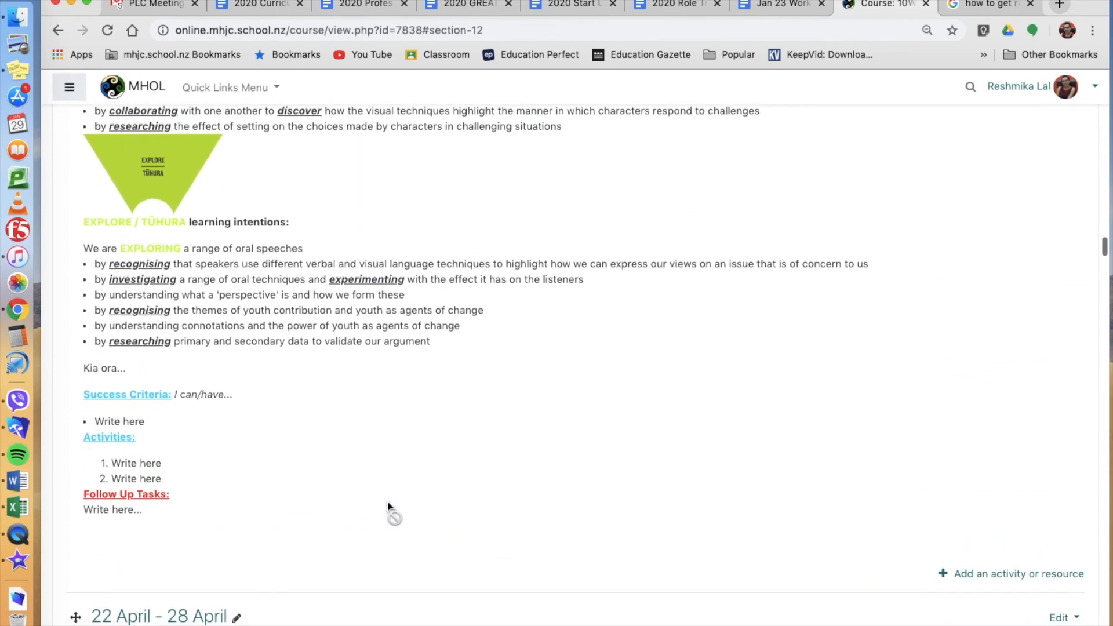